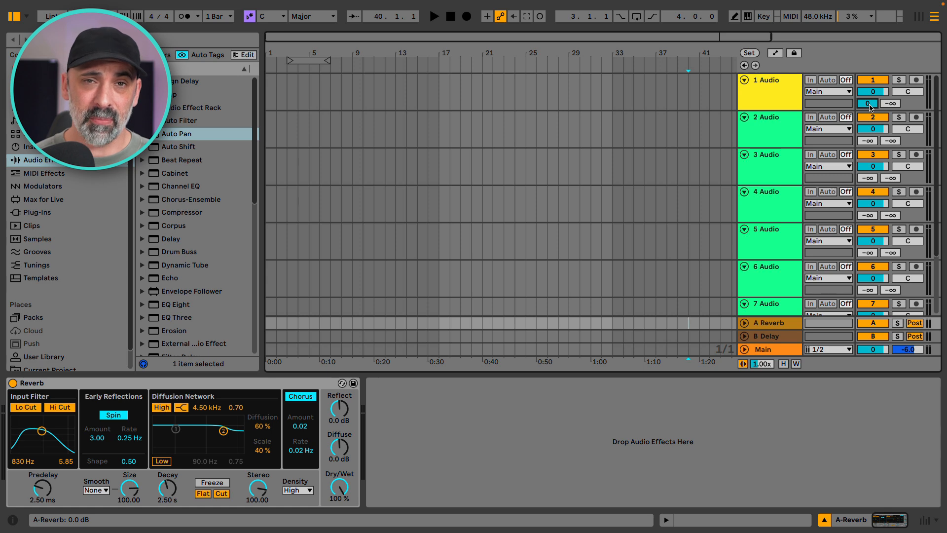
pyautogui.scroll(-1, 872, 155)
pyautogui.scroll(-3, 873, 164)
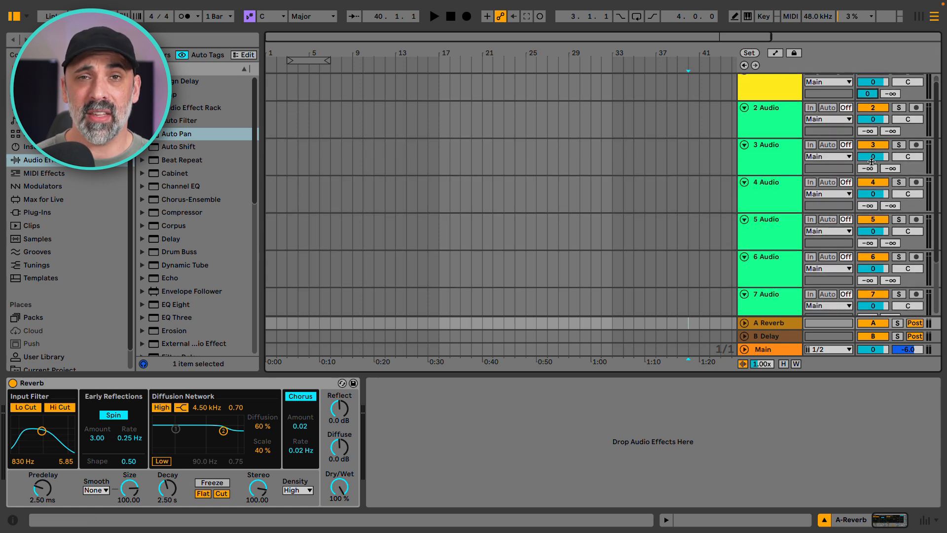
pyautogui.scroll(3, 873, 165)
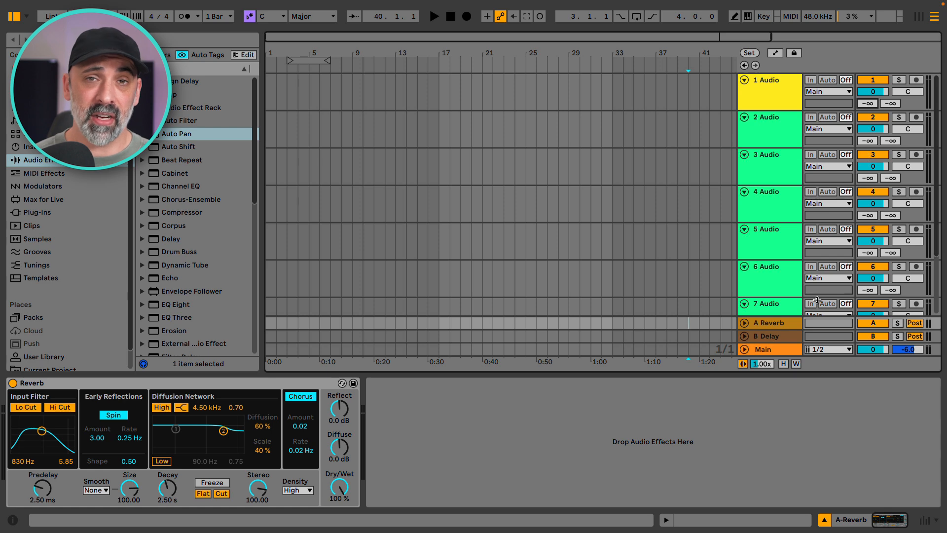
# Show the B Delay return's device and raise the B Delay send on audio tracks 1 to 6, with track 1 at -20.6 dB.
pyautogui.click(778, 336)
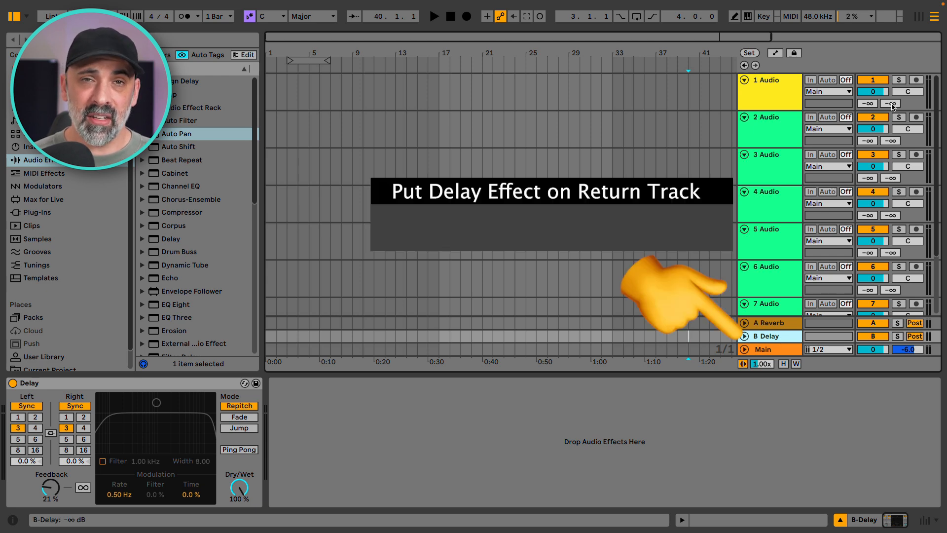
pyautogui.moveTo(893, 104); pyautogui.dragTo(893, 88)
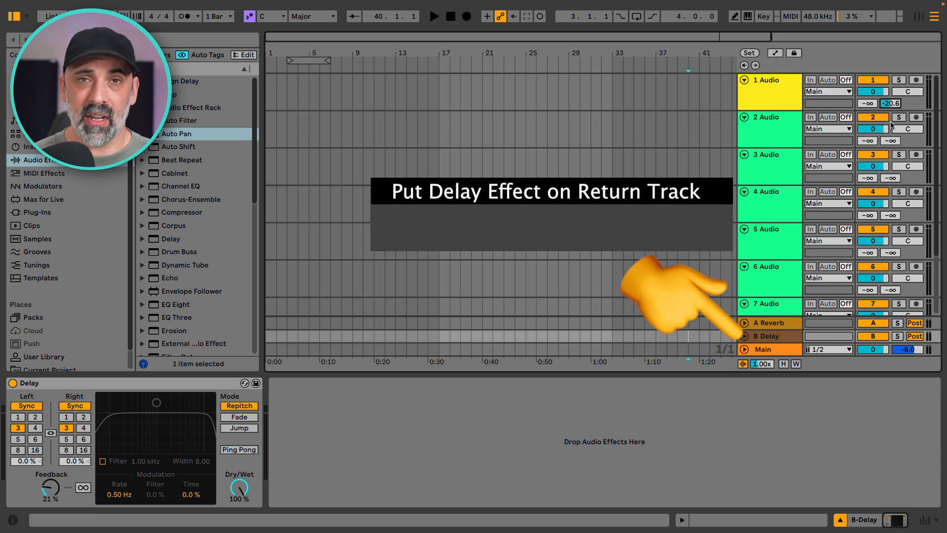
pyautogui.moveTo(891, 140); pyautogui.dragTo(891, 127)
pyautogui.moveTo(890, 178); pyautogui.dragTo(891, 161)
pyautogui.moveTo(889, 215); pyautogui.dragTo(890, 203)
pyautogui.moveTo(889, 253); pyautogui.dragTo(889, 244)
pyautogui.moveTo(891, 290); pyautogui.dragTo(890, 285)
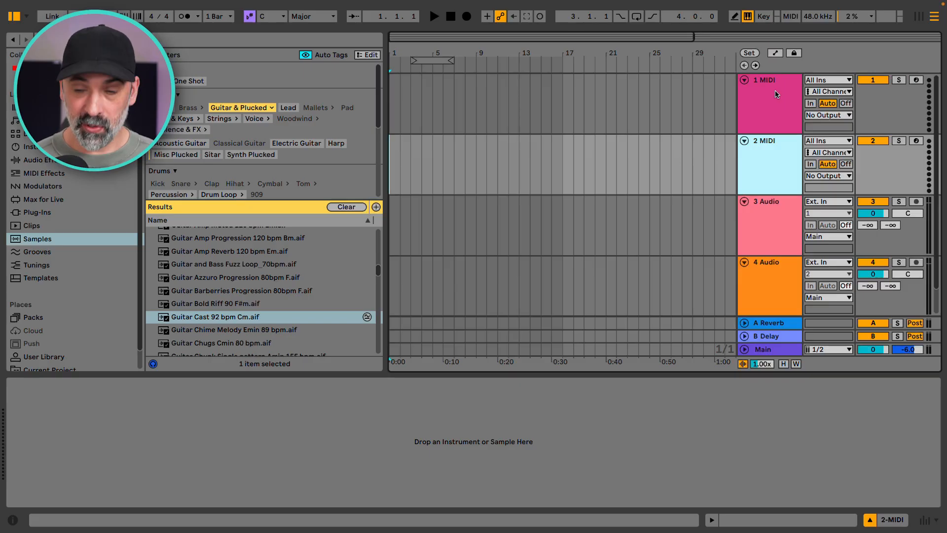
# Delete the two MIDI tracks and view the devices on the A Reverb and B Delay return tracks.
pyautogui.click(775, 92)
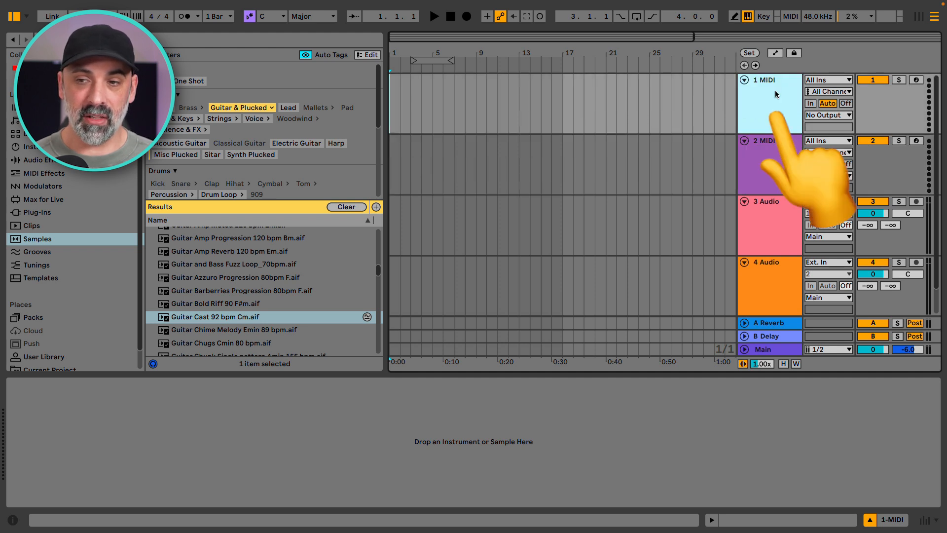
pyautogui.press('Delete')
pyautogui.press('Delete')
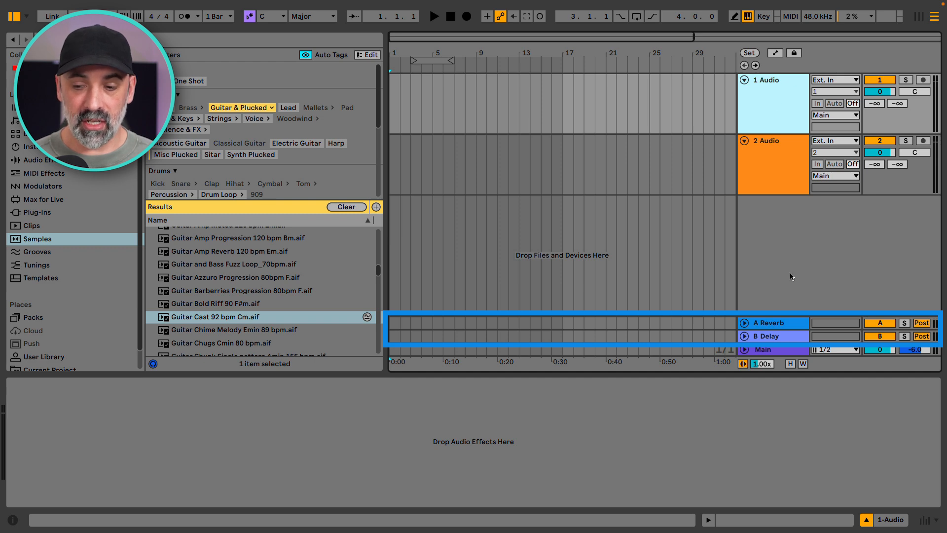
pyautogui.click(779, 325)
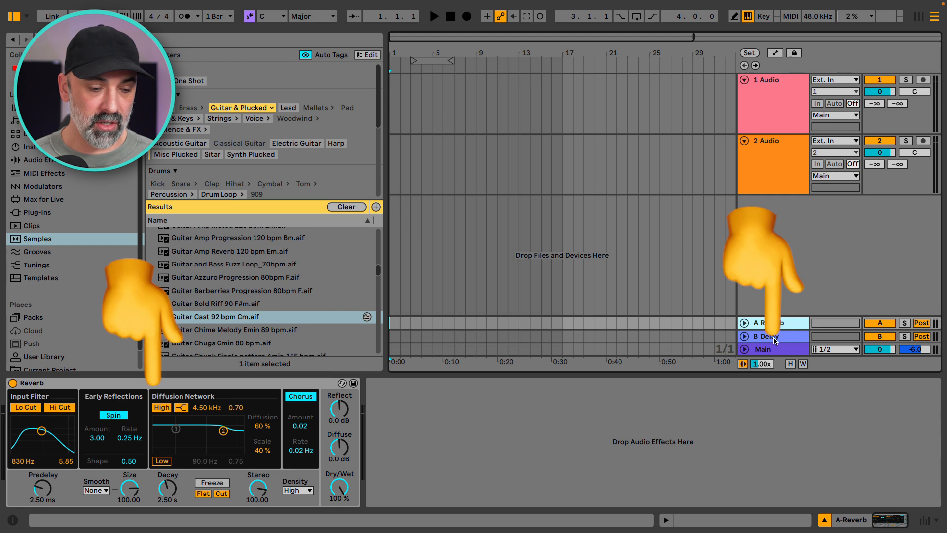
pyautogui.click(774, 339)
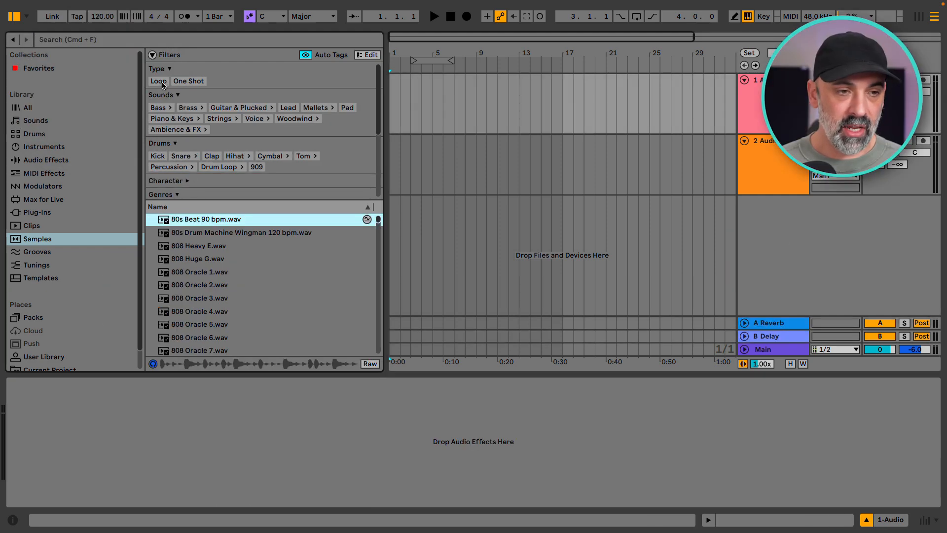
# Filter the samples by Loop and Drum Loop and place Dry Break 1 81 bpm.aif at the start of the first audio track.
pyautogui.click(162, 82)
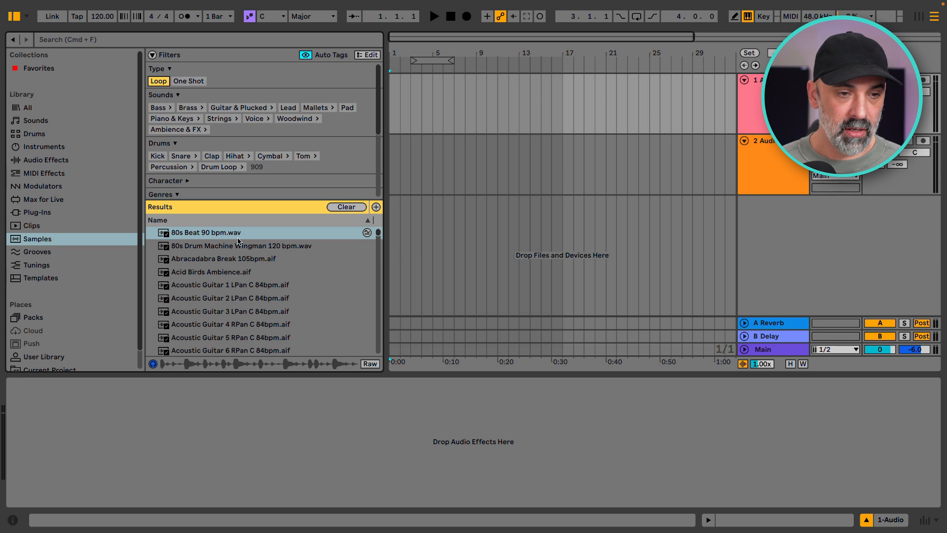
pyautogui.click(218, 167)
pyautogui.scroll(-5, 217, 311)
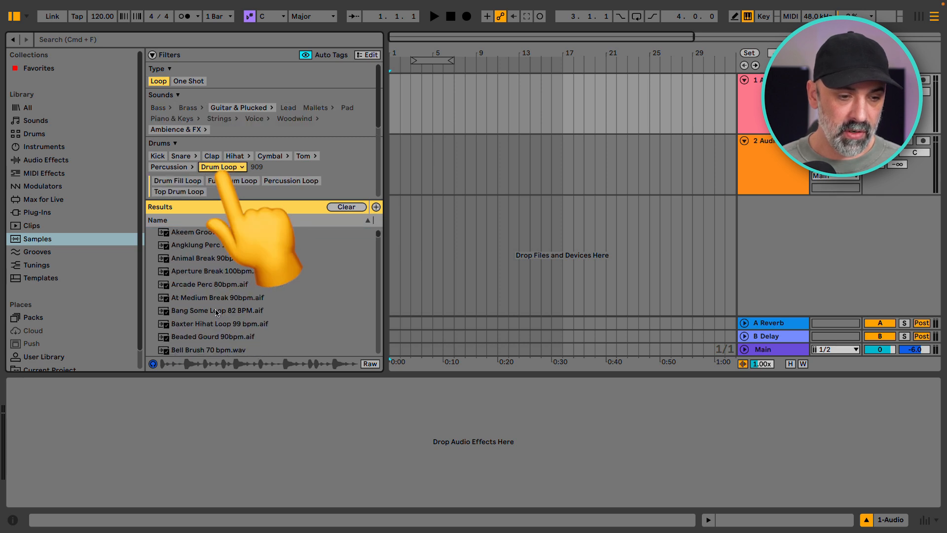
pyautogui.scroll(-10, 215, 310)
pyautogui.click(207, 264)
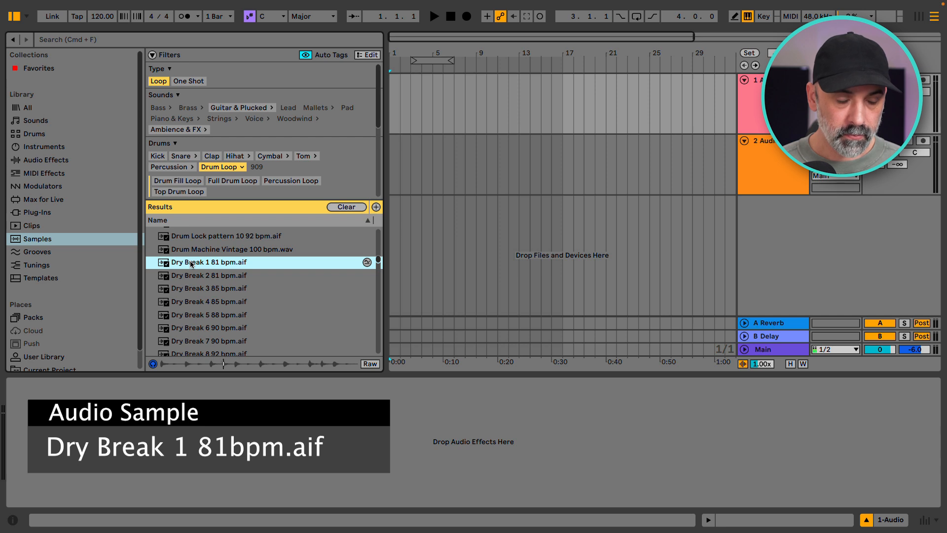
pyautogui.moveTo(189, 267); pyautogui.dragTo(401, 90)
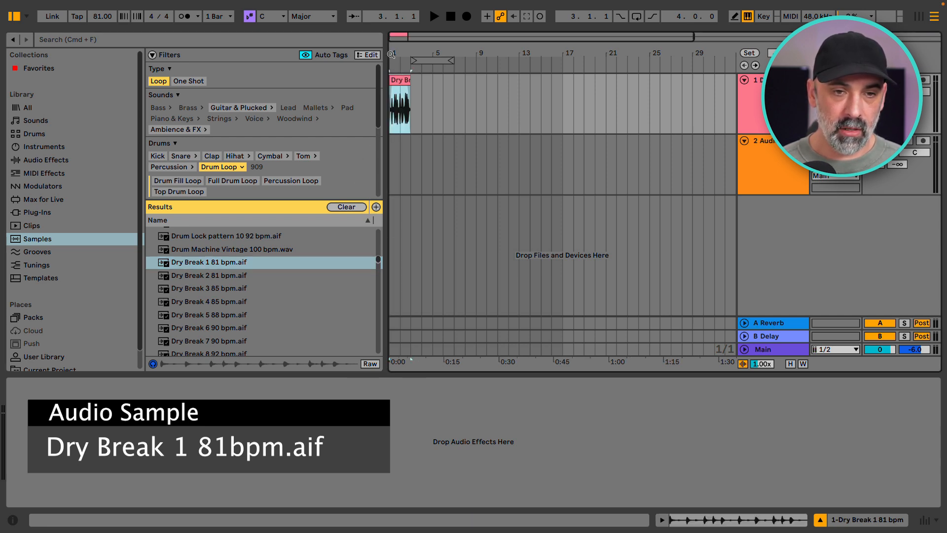
# Set the arrangement loop to the Dry Break 1 clip's length and play it back.
pyautogui.press('z')
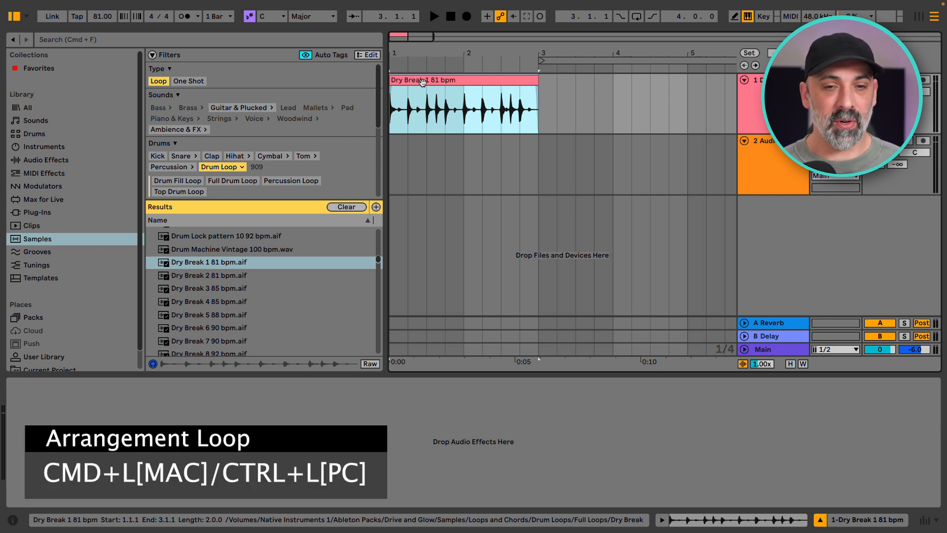
pyautogui.press('super+l')
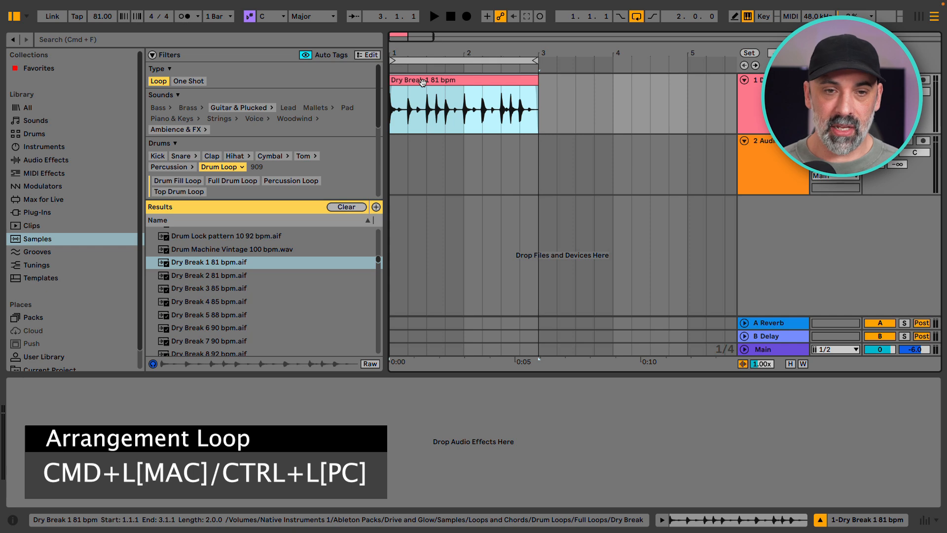
pyautogui.click(394, 93)
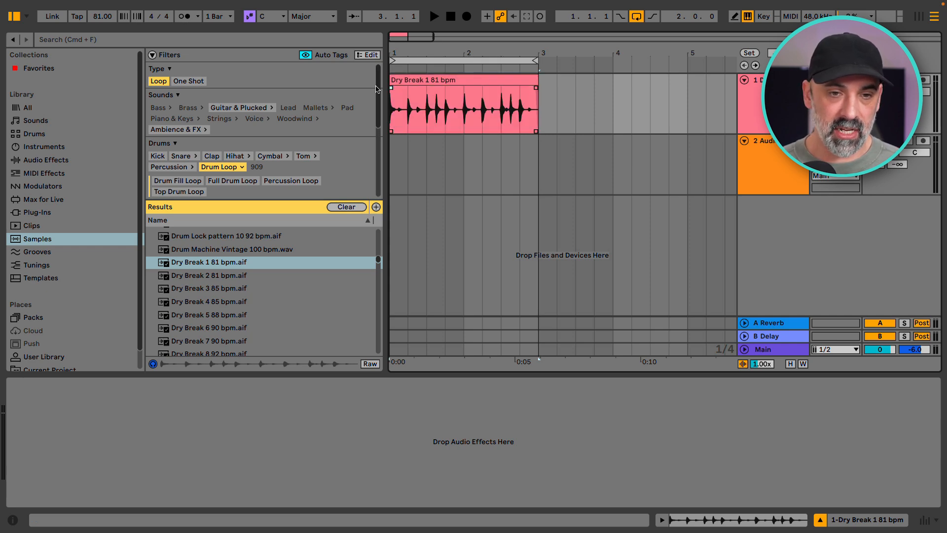
pyautogui.click(407, 81)
pyautogui.press('space')
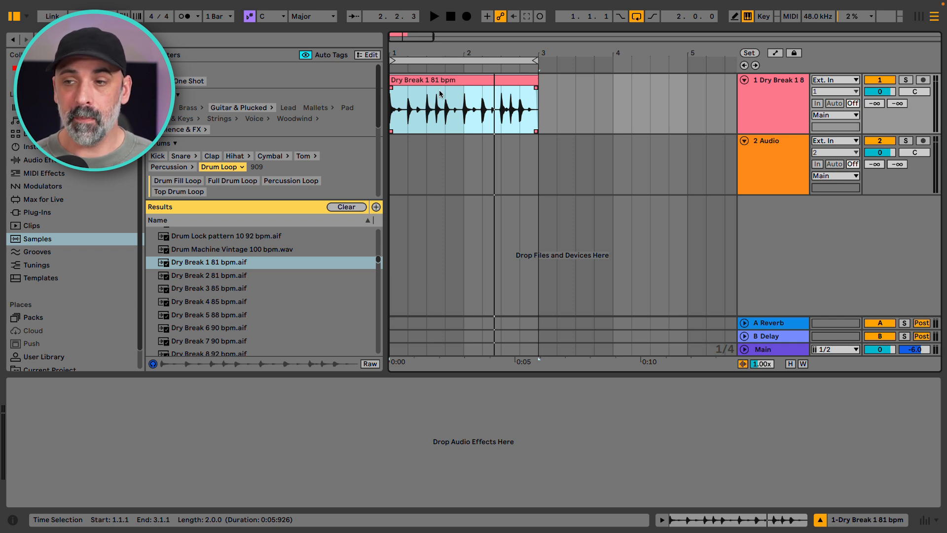
# Play the drum loop while raising the Dry Break track's A Reverb send to 0 dB.
pyautogui.click(872, 104)
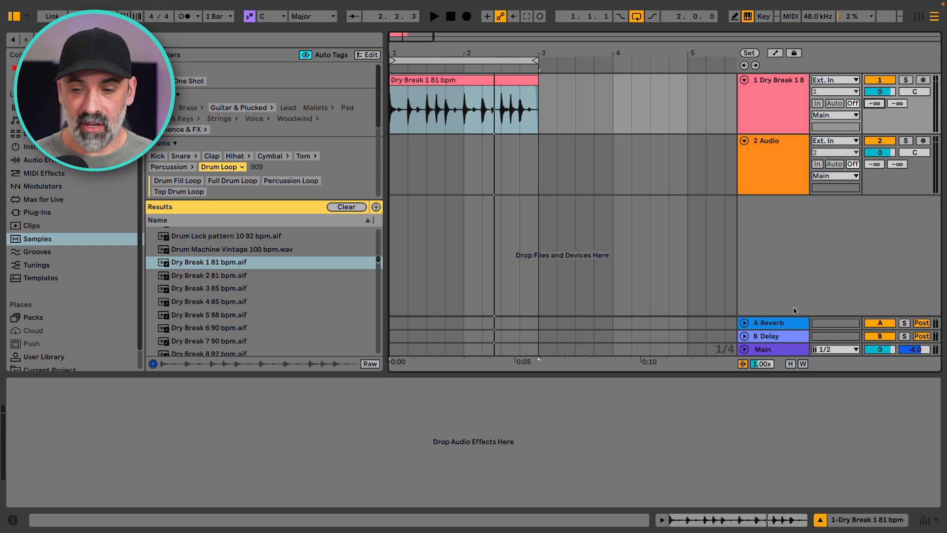
pyautogui.click(786, 324)
pyautogui.click(794, 105)
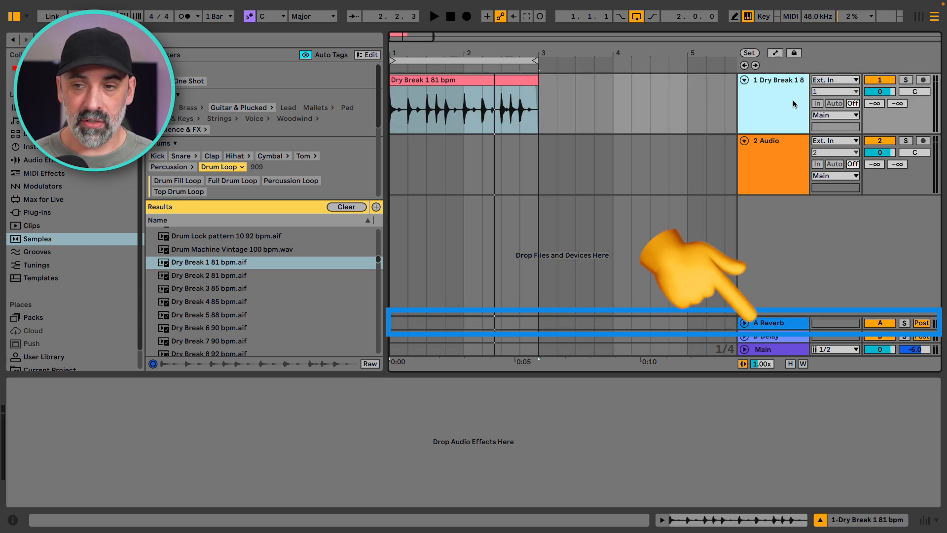
pyautogui.press('space')
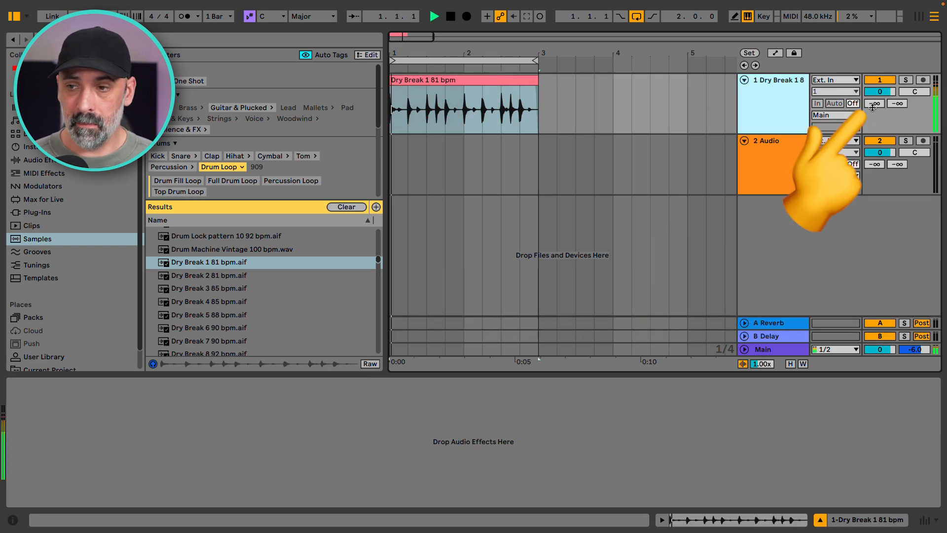
pyautogui.moveTo(875, 104)
pyautogui.mouseDown()
pyautogui.moveTo(875, 52)
pyautogui.moveTo(874, 106)
pyautogui.mouseUp()
pyautogui.press('space')
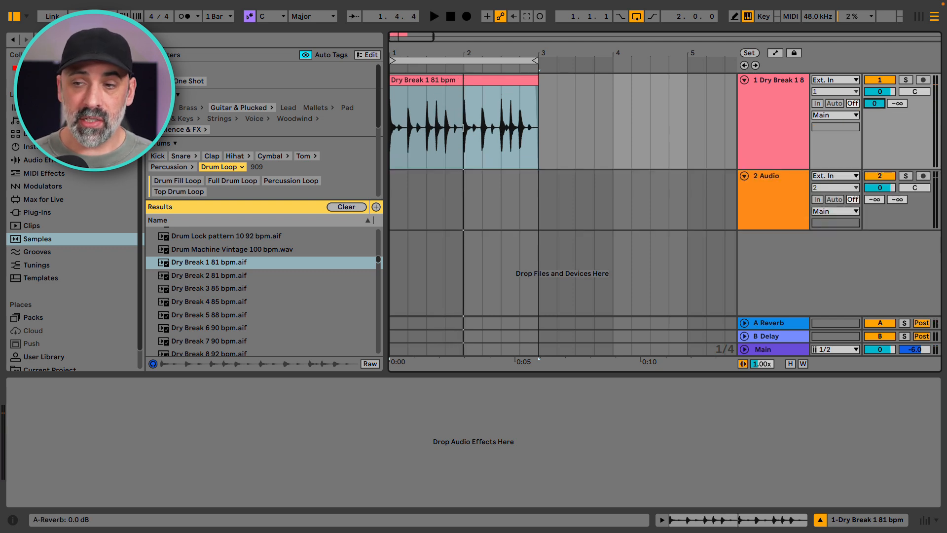
# Set the drum track's A Reverb send to -20.3 dB, and sweep it during playback, ending at -∞ dB.
pyautogui.moveTo(874, 103)
pyautogui.mouseDown()
pyautogui.moveTo(874, 153)
pyautogui.moveTo(875, 90)
pyautogui.mouseUp()
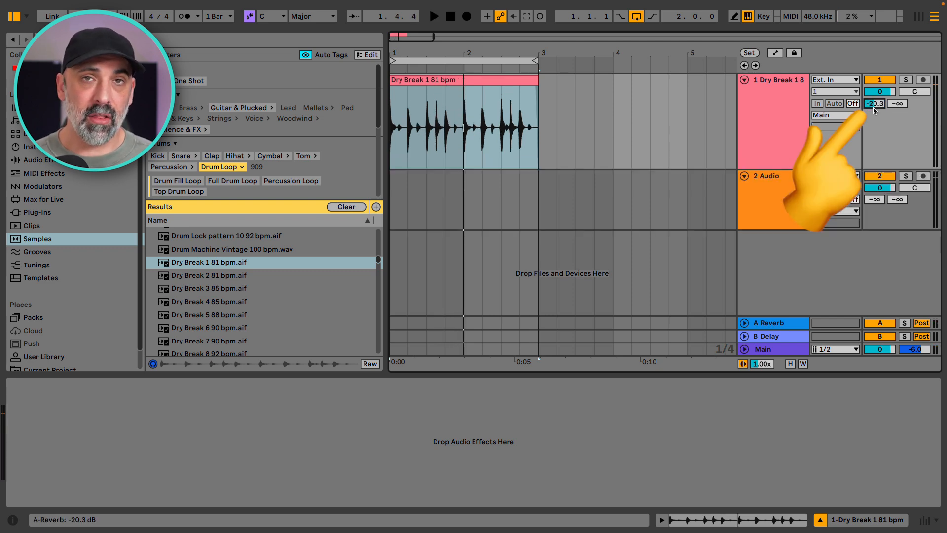
pyautogui.press('space')
pyautogui.moveTo(872, 107)
pyautogui.mouseDown()
pyautogui.moveTo(872, 74)
pyautogui.moveTo(872, 111)
pyautogui.mouseUp()
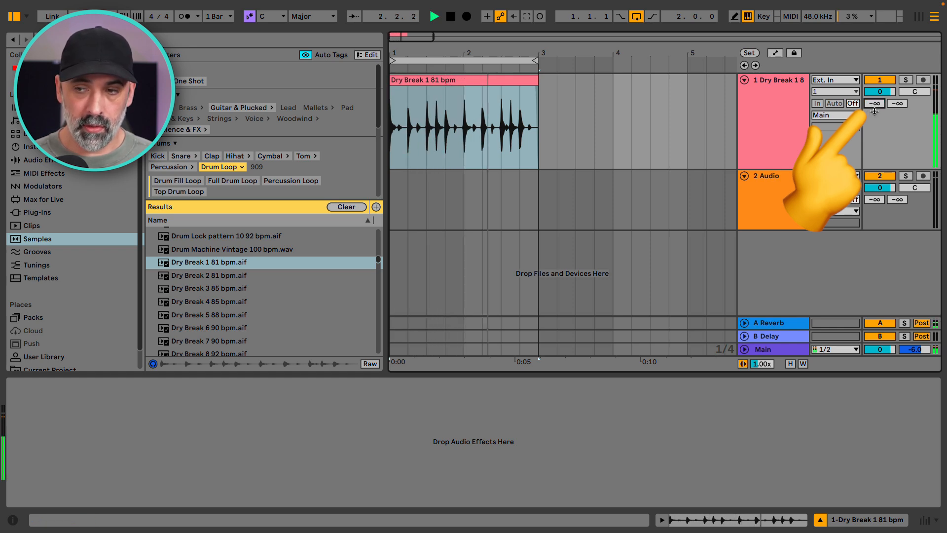
pyautogui.press('space')
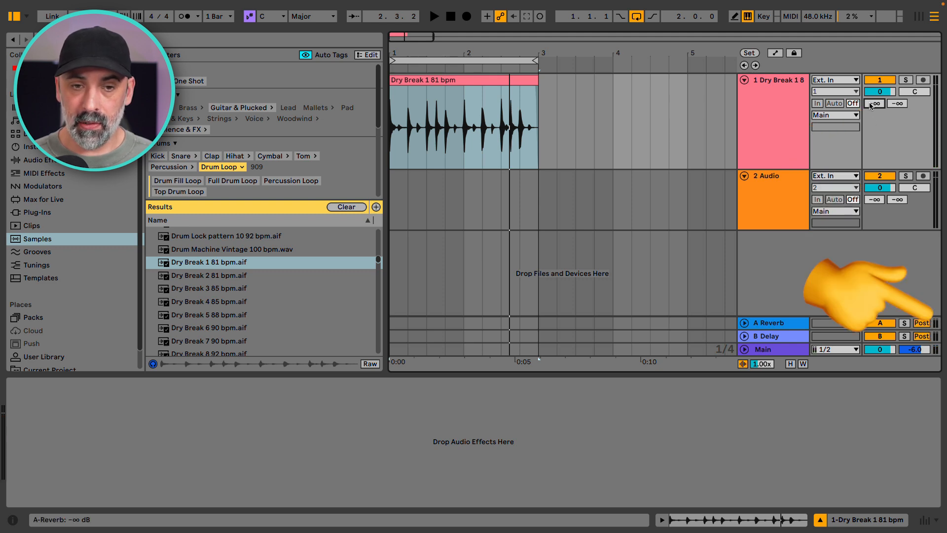
pyautogui.press('space')
pyautogui.moveTo(872, 106)
pyautogui.mouseDown()
pyautogui.moveTo(871, 49)
pyautogui.moveTo(871, 112)
pyautogui.mouseUp()
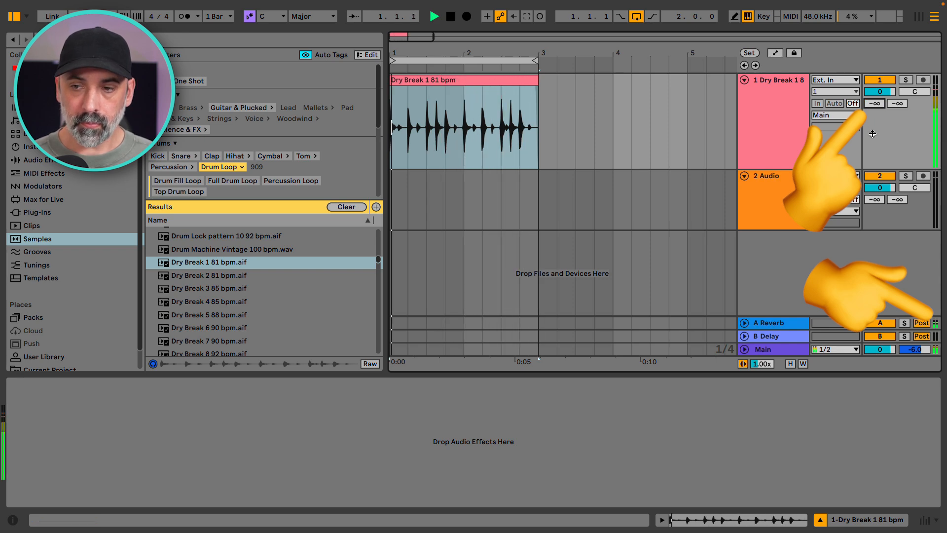
pyautogui.press('space')
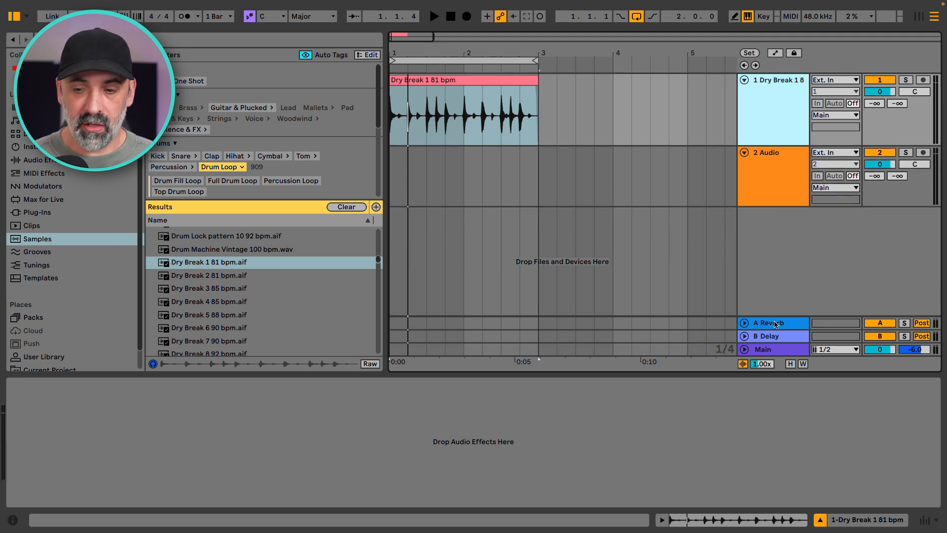
# Filter the loops by Guitar & Plucked and place Guitar Cast 92 bpm Cm.aif at the start of the second audio track.
pyautogui.click(776, 324)
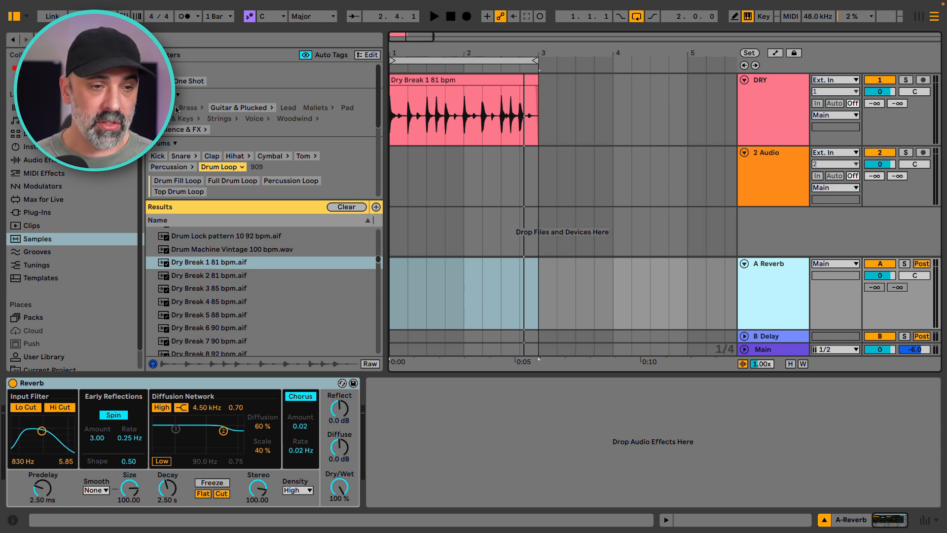
pyautogui.click(235, 107)
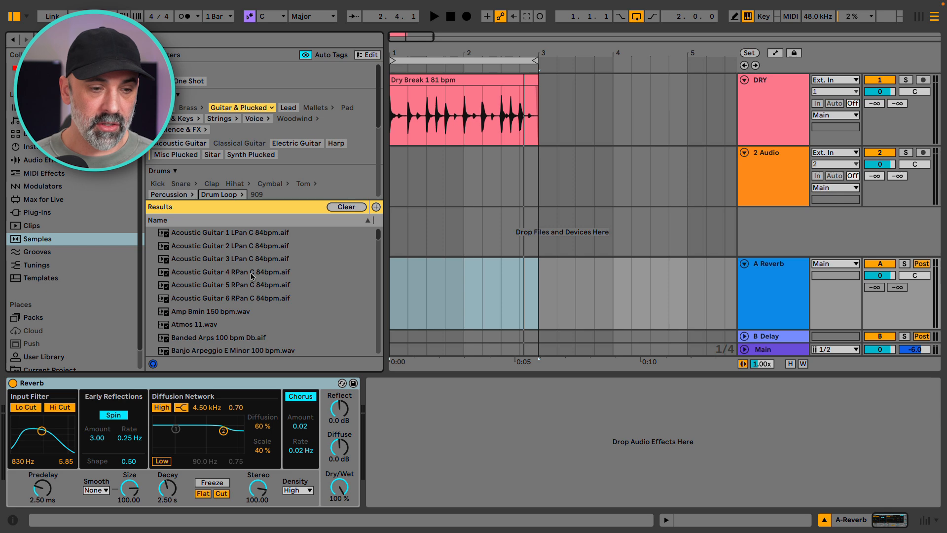
pyautogui.scroll(-10, 224, 275)
pyautogui.click(219, 323)
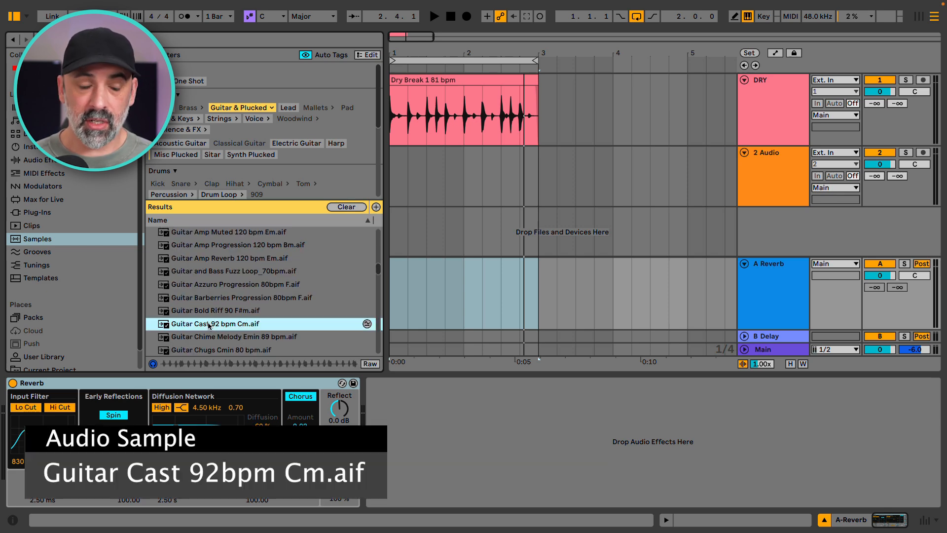
pyautogui.moveTo(208, 325); pyautogui.dragTo(395, 157)
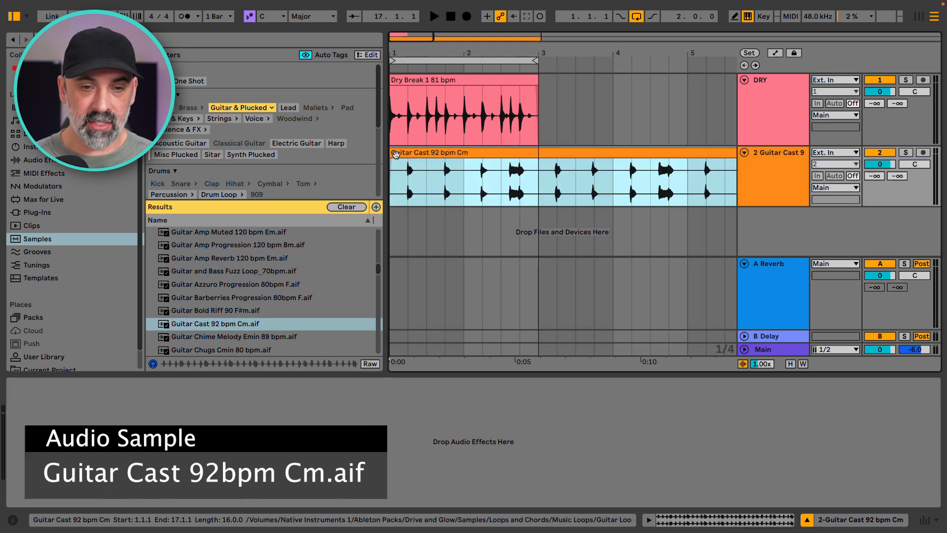
# Split the Guitar Cast clip at bar 3 and delete the part after the split.
pyautogui.click(541, 186)
pyautogui.press('super+e')
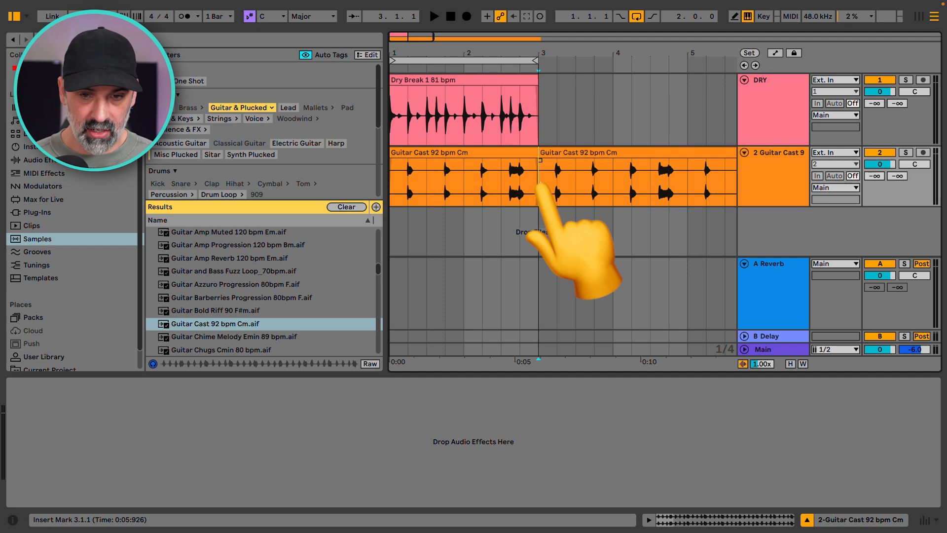
pyautogui.click(556, 153)
pyautogui.press('Delete')
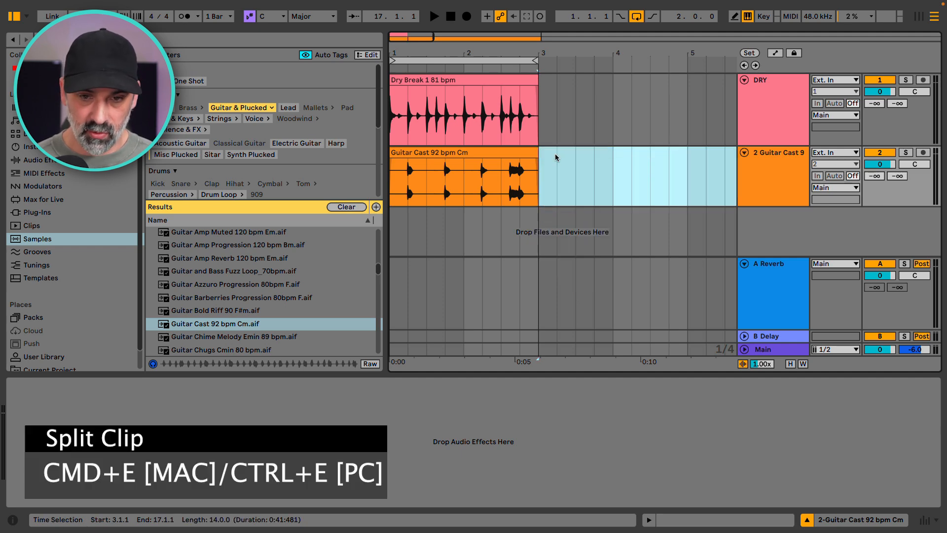
# Set the DRY track's A Reverb send to -19.4 dB and play the drum and guitar loop together.
pyautogui.moveTo(393, 50); pyautogui.dragTo(270, 78)
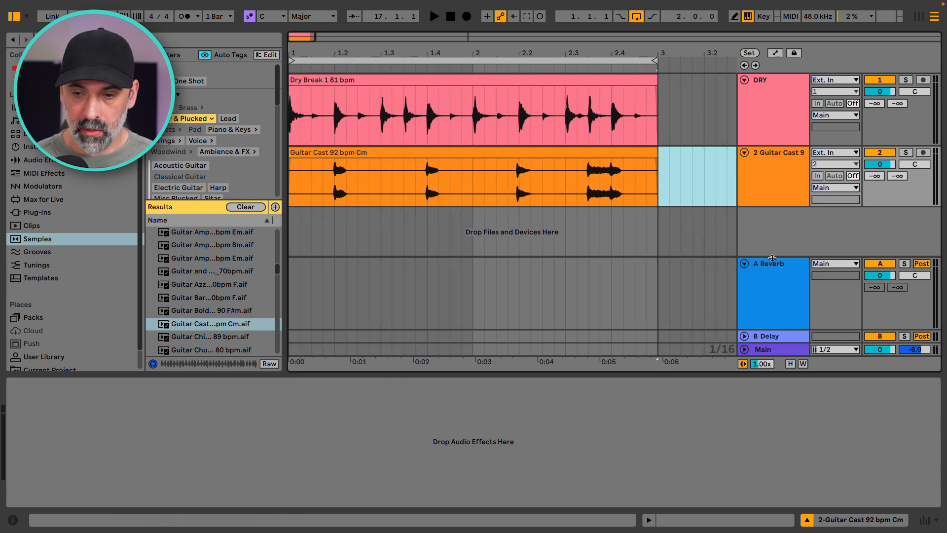
pyautogui.moveTo(773, 257); pyautogui.dragTo(773, 269)
pyautogui.click(790, 173)
pyautogui.click(877, 105)
pyautogui.moveTo(877, 105); pyautogui.dragTo(877, 99)
pyautogui.click(480, 79)
pyautogui.press('space')
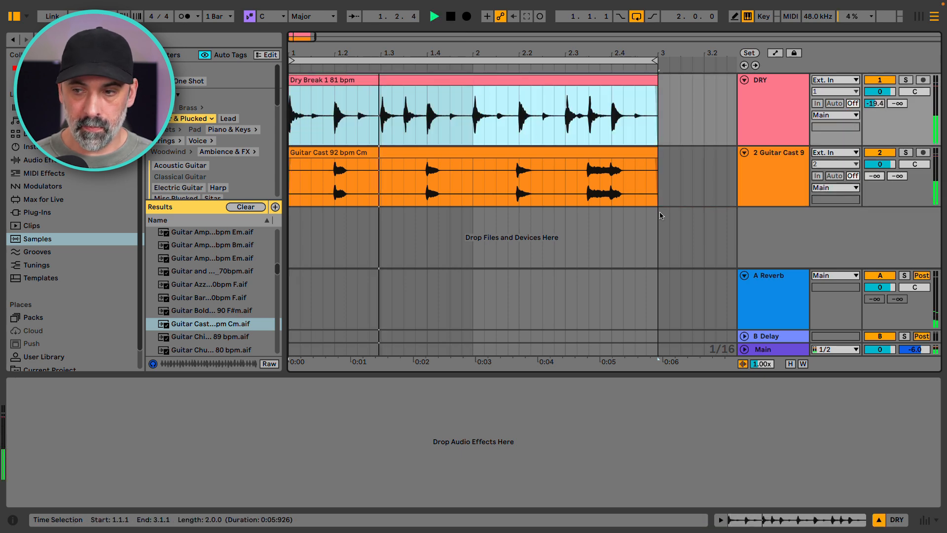
pyautogui.click(772, 180)
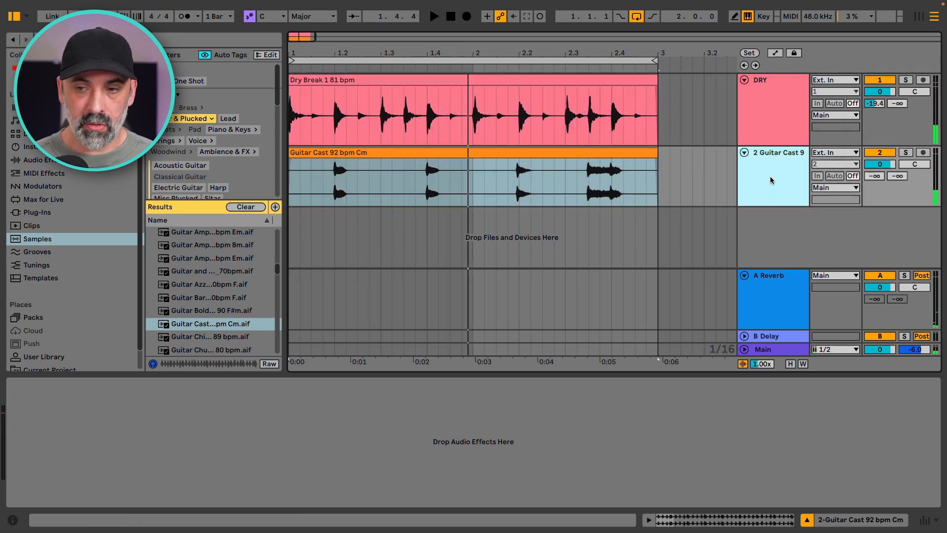
# Set the guitar track's A Reverb send to -11.2 dB and play both loops.
pyautogui.click(768, 292)
pyautogui.click(782, 175)
pyautogui.moveTo(879, 178); pyautogui.dragTo(879, 155)
pyautogui.press('space')
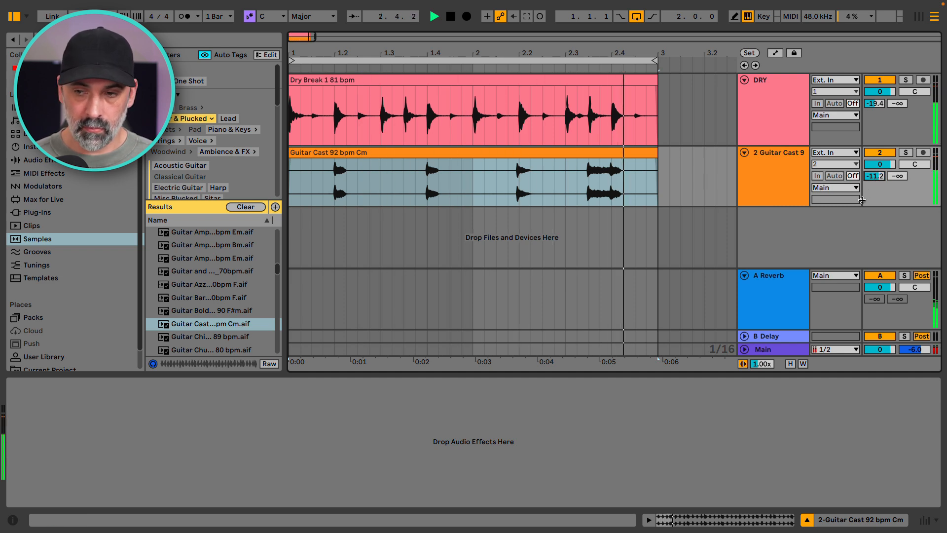
# Expand the B Delay return track to show its Delay device and collapse the A Reverb return track.
pyautogui.click(762, 337)
pyautogui.click(745, 337)
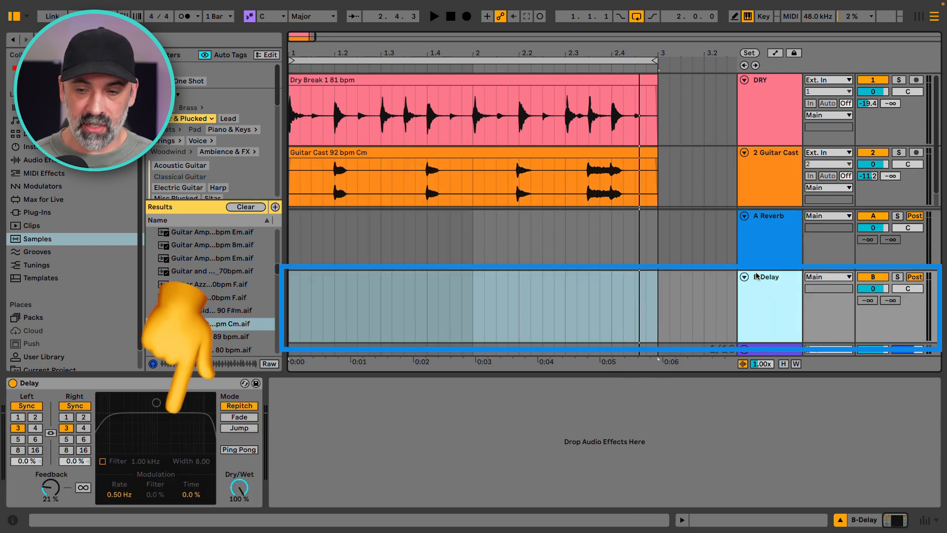
pyautogui.click(744, 216)
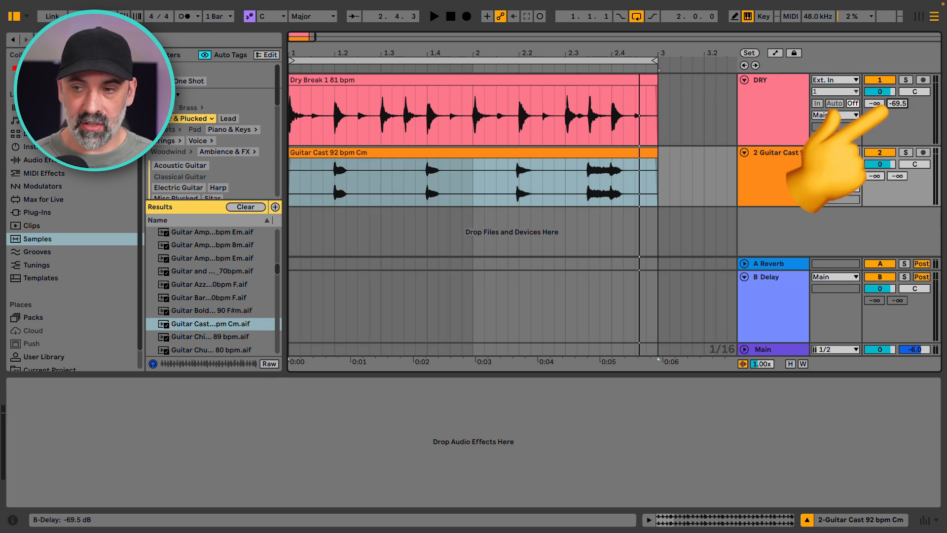
# Play the loops while raising the DRY track's B Delay send to -6.6 dB.
pyautogui.press('space')
pyautogui.moveTo(897, 105); pyautogui.dragTo(898, 88)
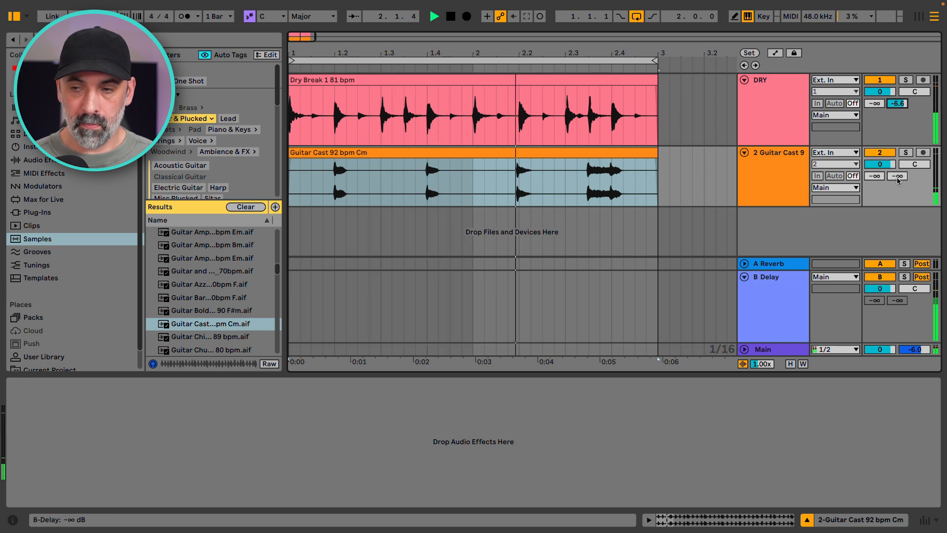
pyautogui.press('space')
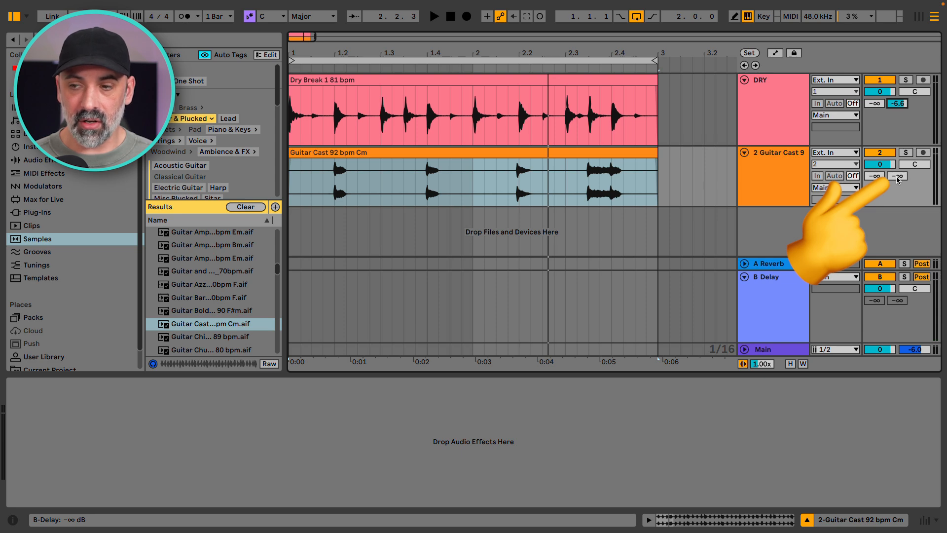
# Play the loops while raising the guitar track's B Delay send to 0 dB.
pyautogui.press('space')
pyautogui.moveTo(898, 177); pyautogui.dragTo(898, 148)
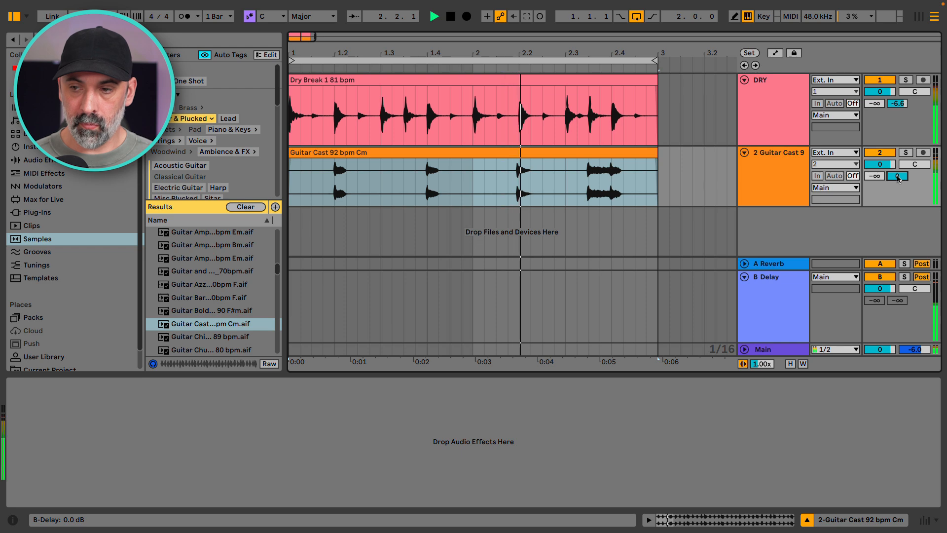
pyautogui.press('space')
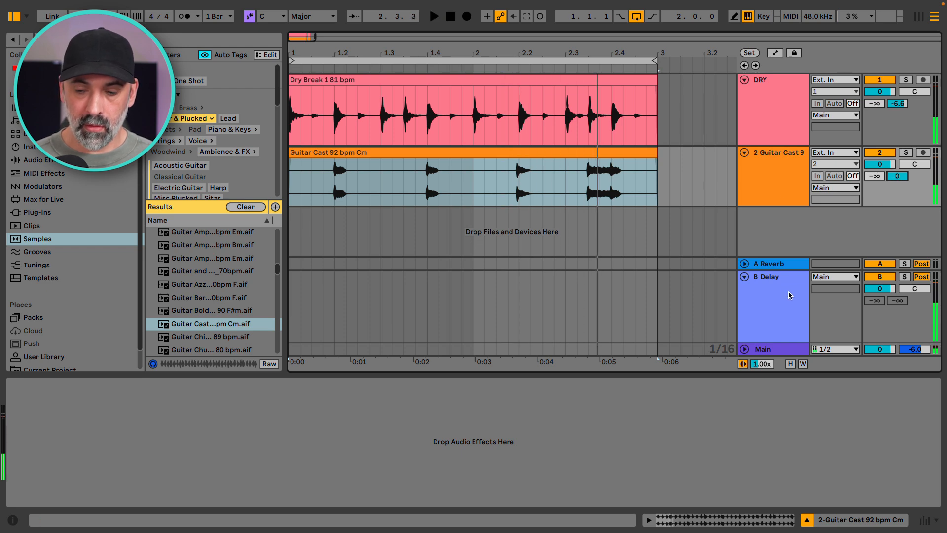
# Link the left and right channels of the B Delay track's Delay and set both synced delay times to 1.
pyautogui.click(789, 292)
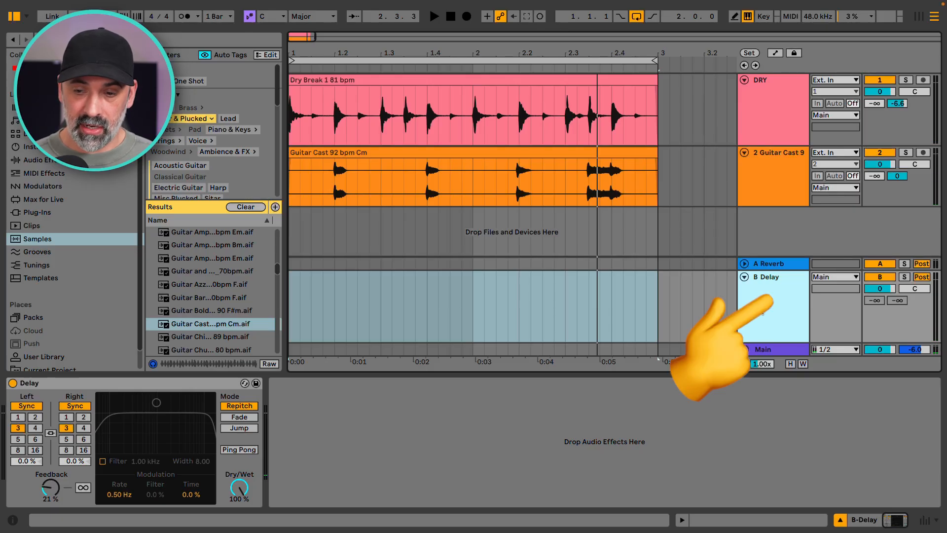
pyautogui.click(67, 417)
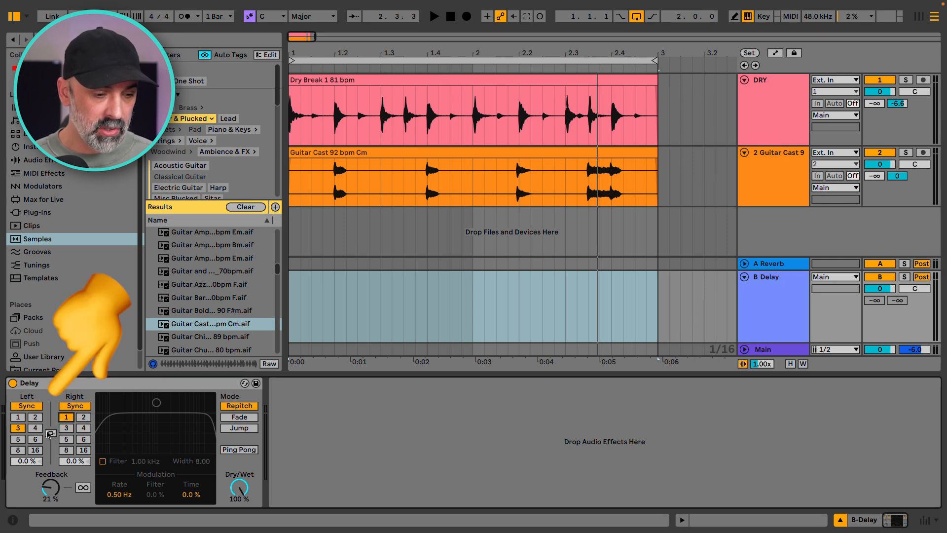
pyautogui.click(51, 433)
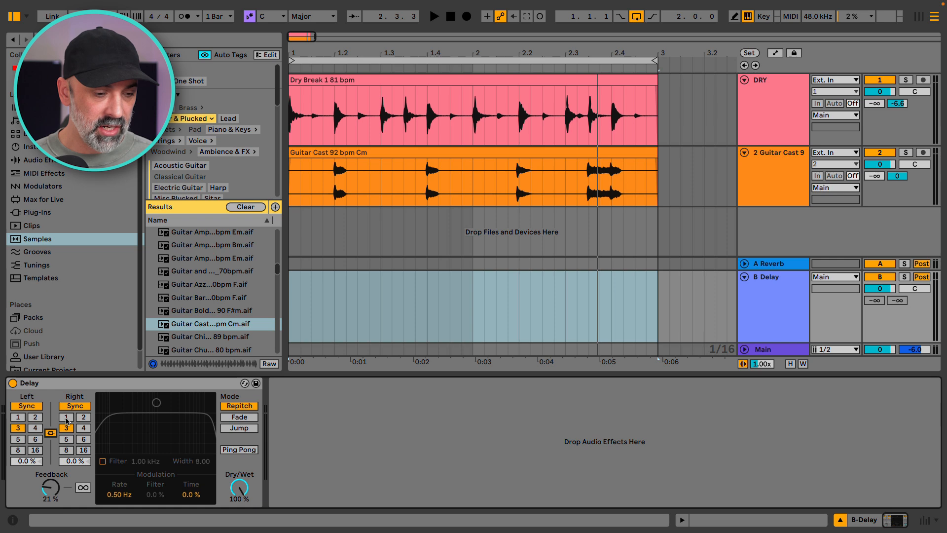
pyautogui.click(66, 417)
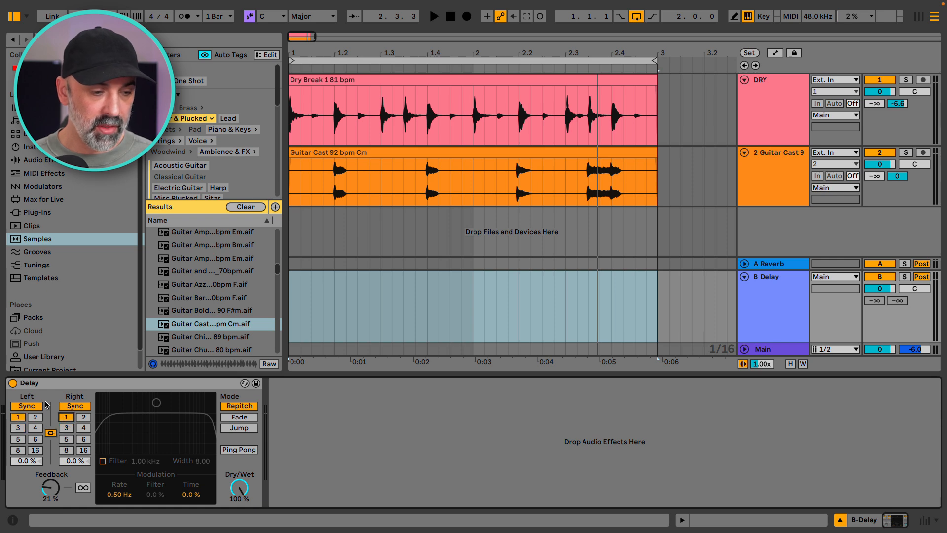
# Raise the Delay's Feedback while the loops play.
pyautogui.press('space')
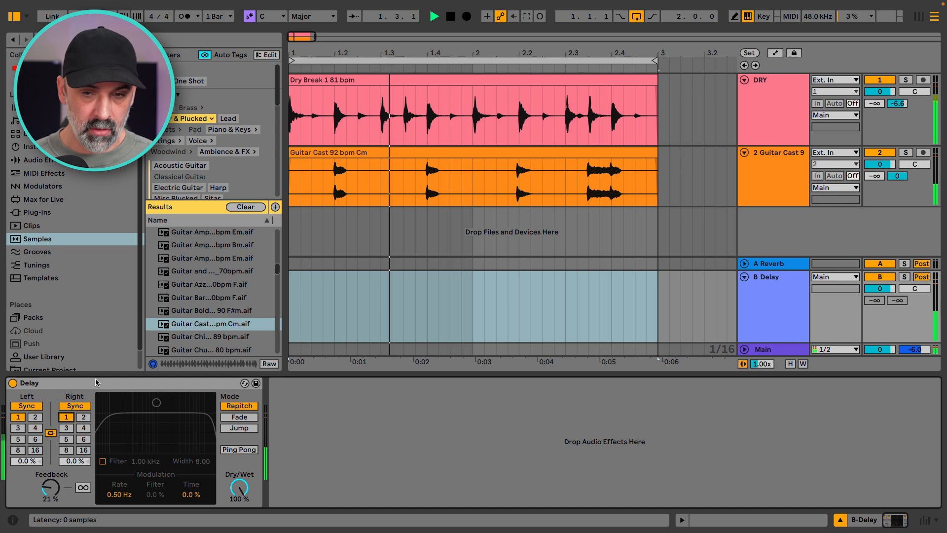
pyautogui.moveTo(51, 488); pyautogui.dragTo(50, 459)
pyautogui.press('space')
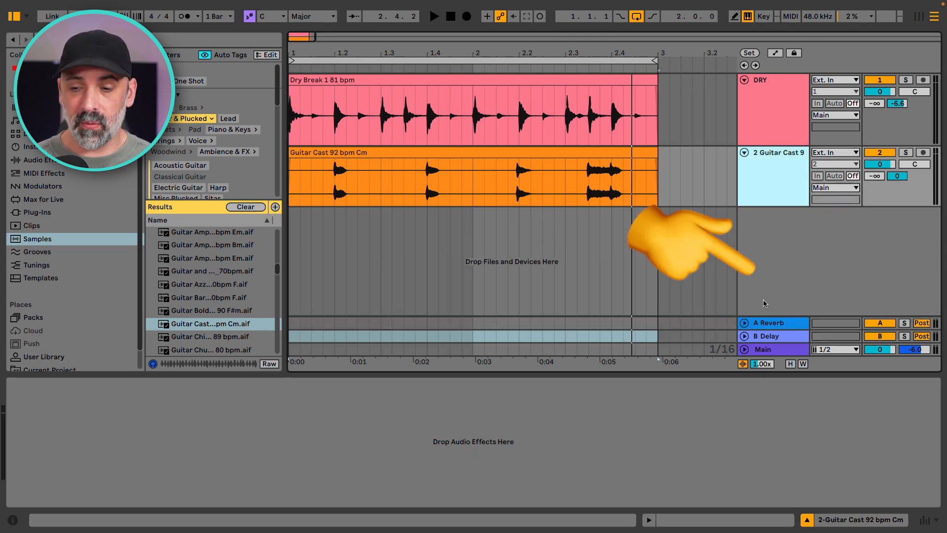
# Insert a third return track below B Delay and select it.
pyautogui.rightClick(764, 303)
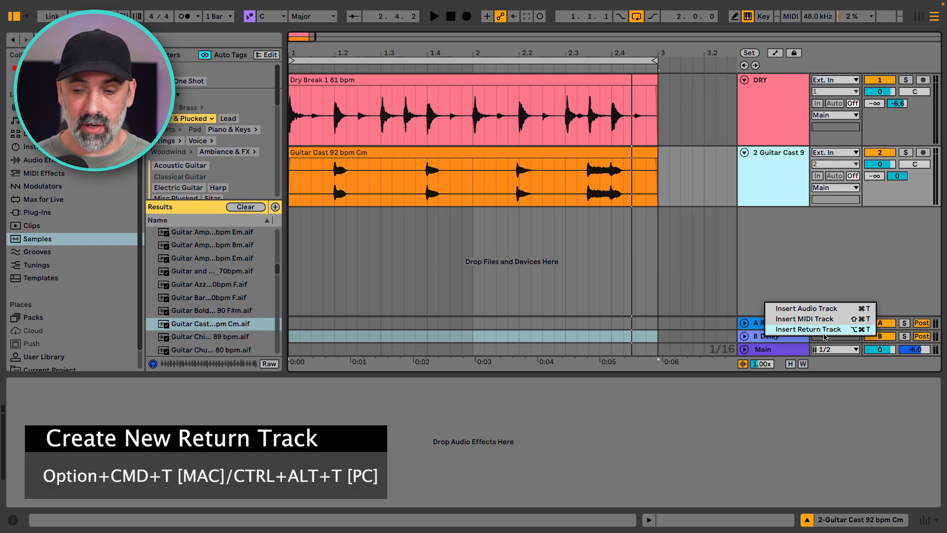
pyautogui.click(808, 329)
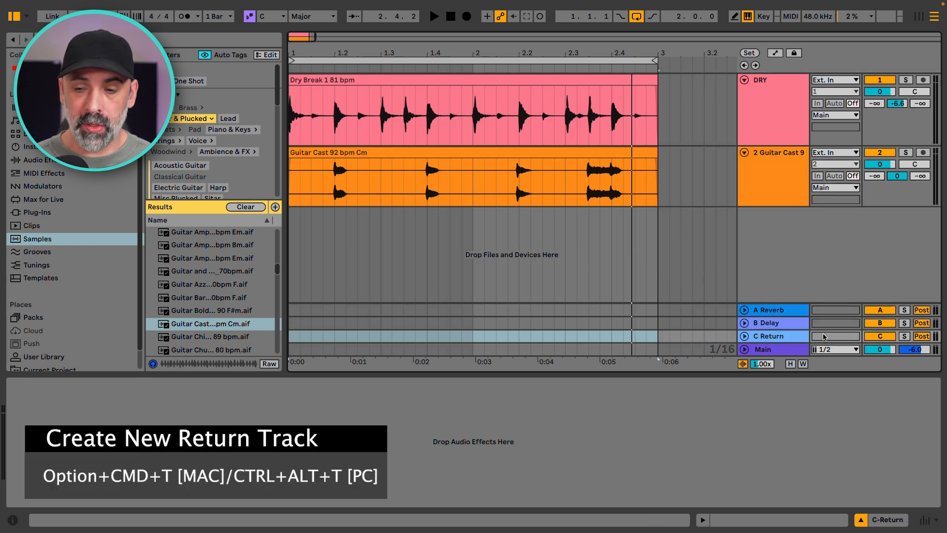
pyautogui.click(789, 312)
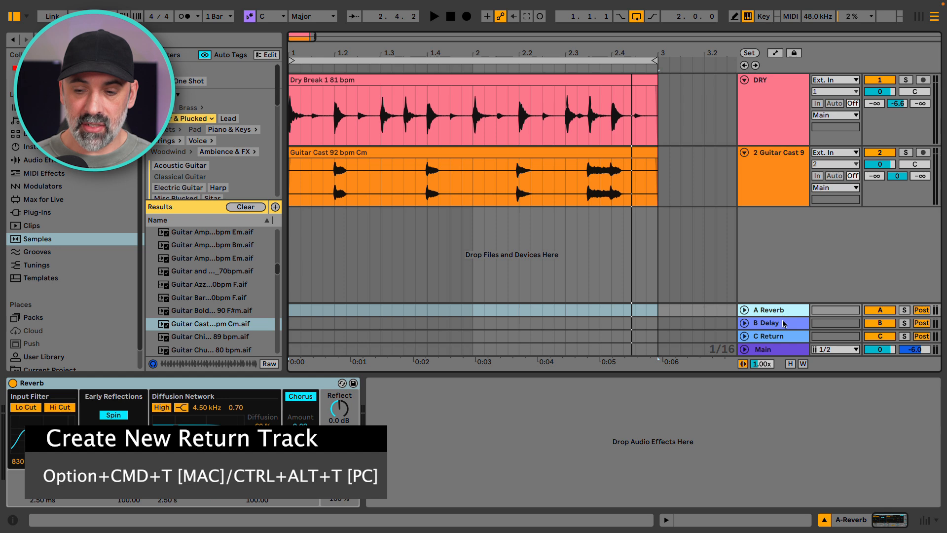
pyautogui.click(780, 336)
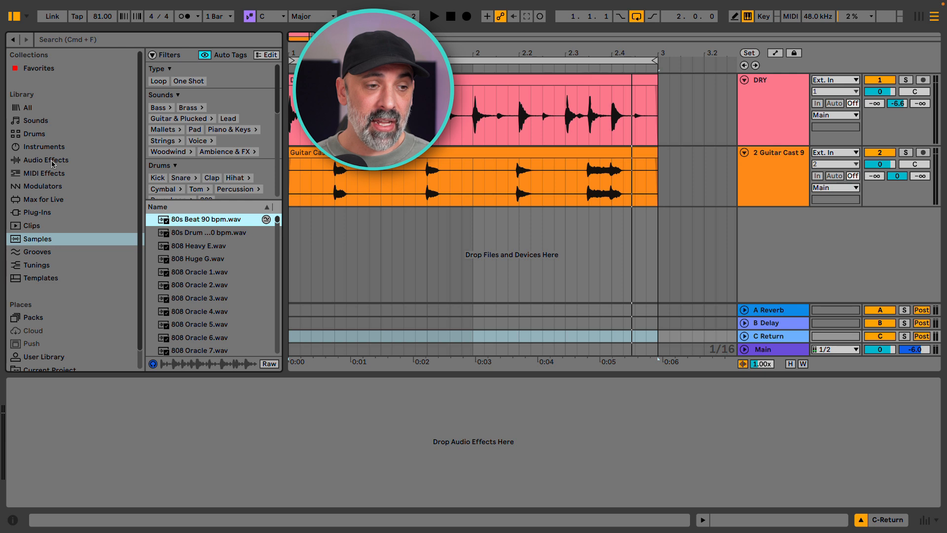
# Load the Reverb preset Basement.adv from the audio effects onto the C Return track.
pyautogui.click(53, 161)
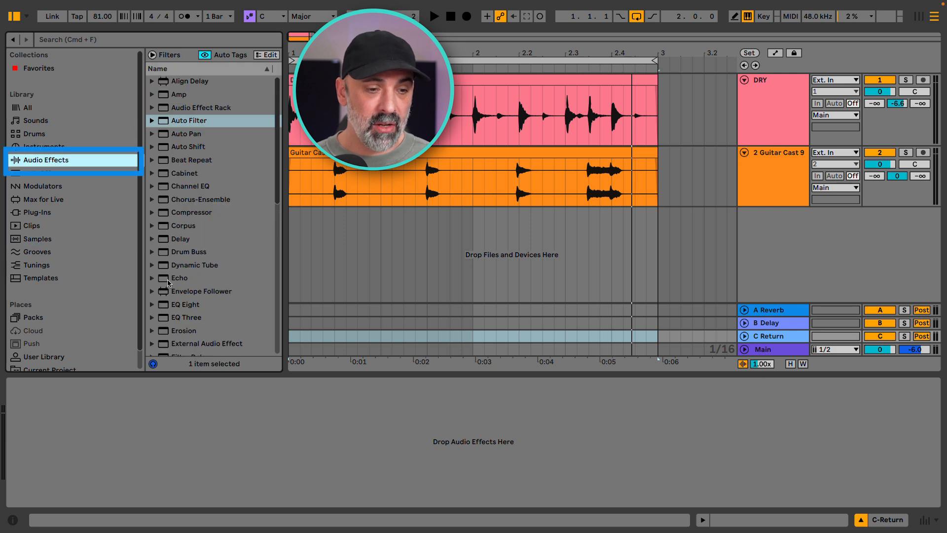
pyautogui.scroll(-4, 167, 283)
pyautogui.scroll(-5, 170, 252)
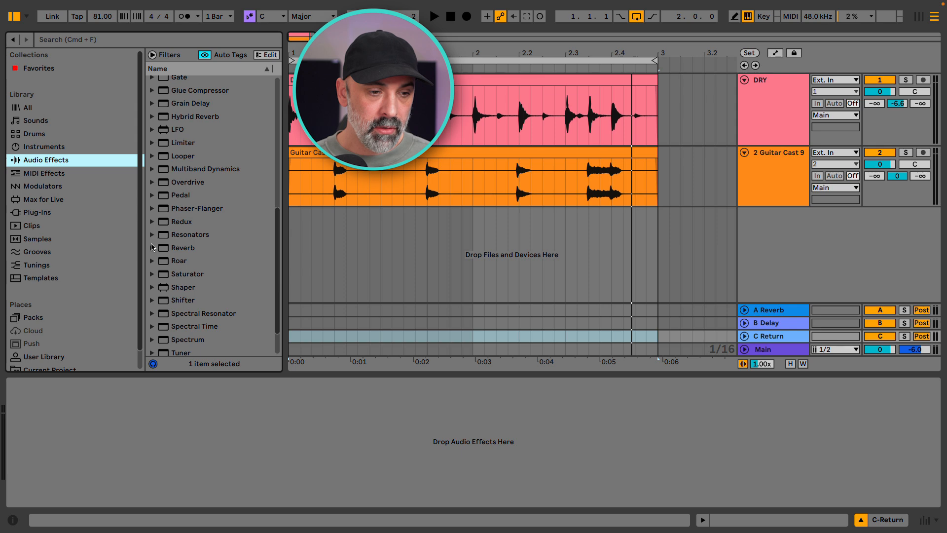
pyautogui.click(152, 248)
pyautogui.scroll(-3, 212, 266)
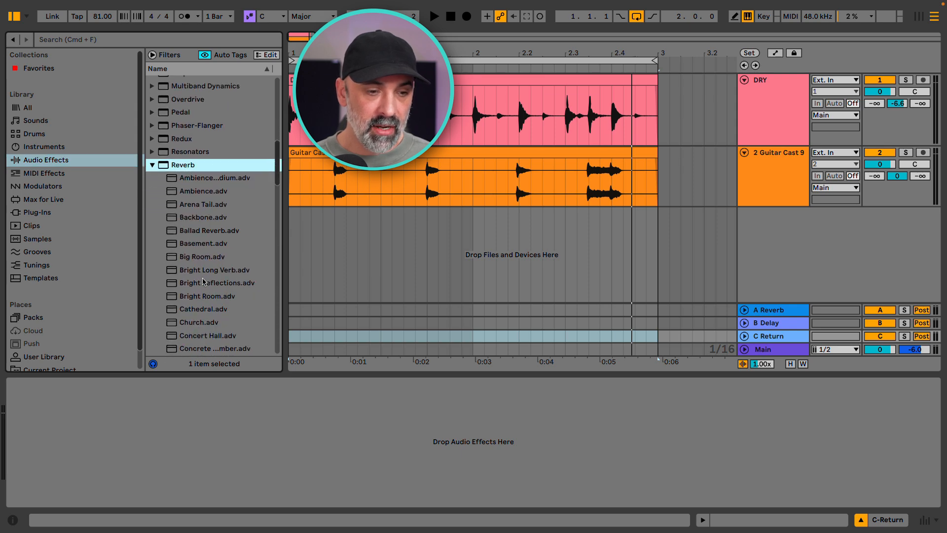
pyautogui.click(199, 244)
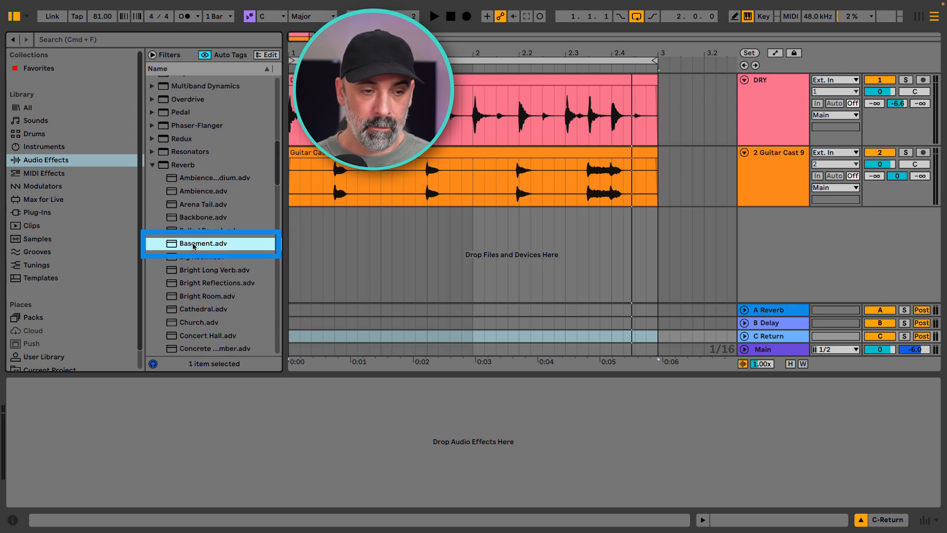
pyautogui.moveTo(191, 245); pyautogui.dragTo(784, 339)
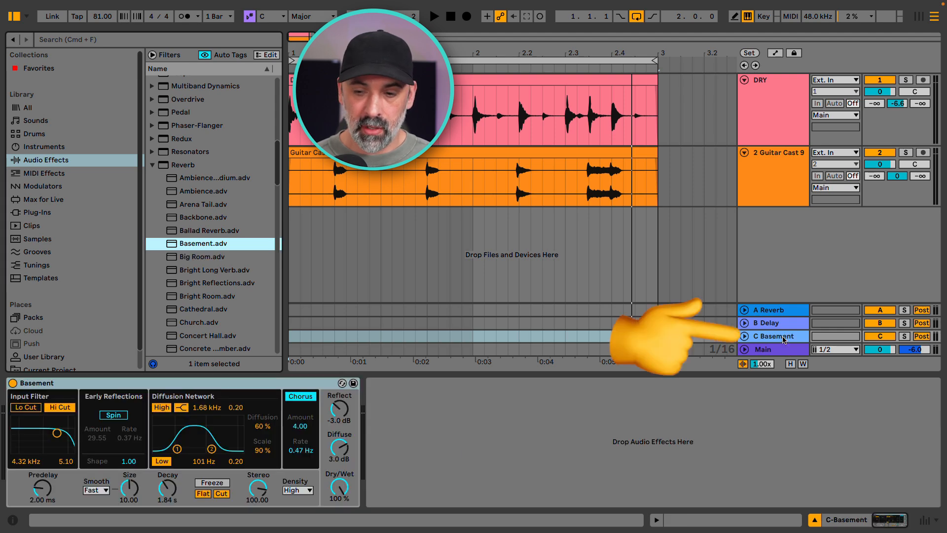
pyautogui.moveTo(339, 488)
pyautogui.mouseDown()
pyautogui.moveTo(339, 518)
pyautogui.moveTo(340, 487)
pyautogui.mouseUp()
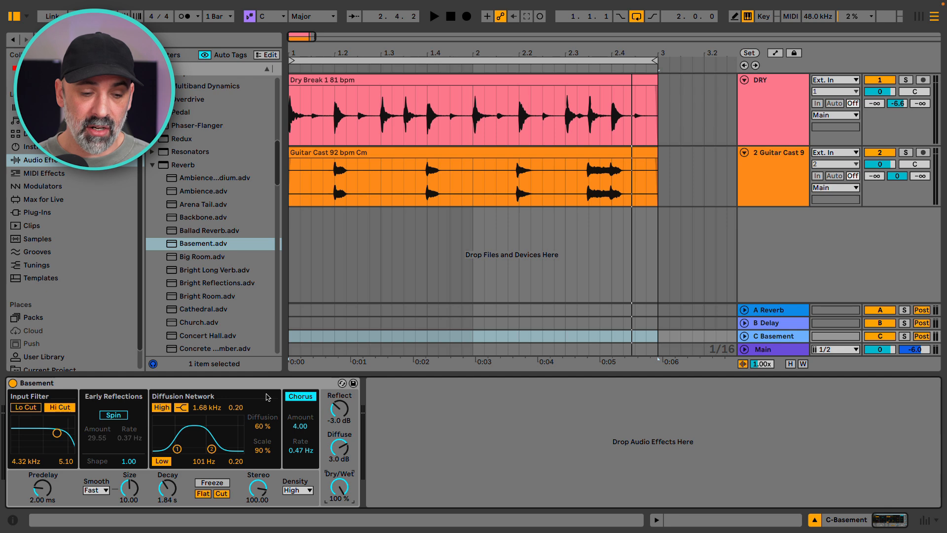
pyautogui.click(268, 394)
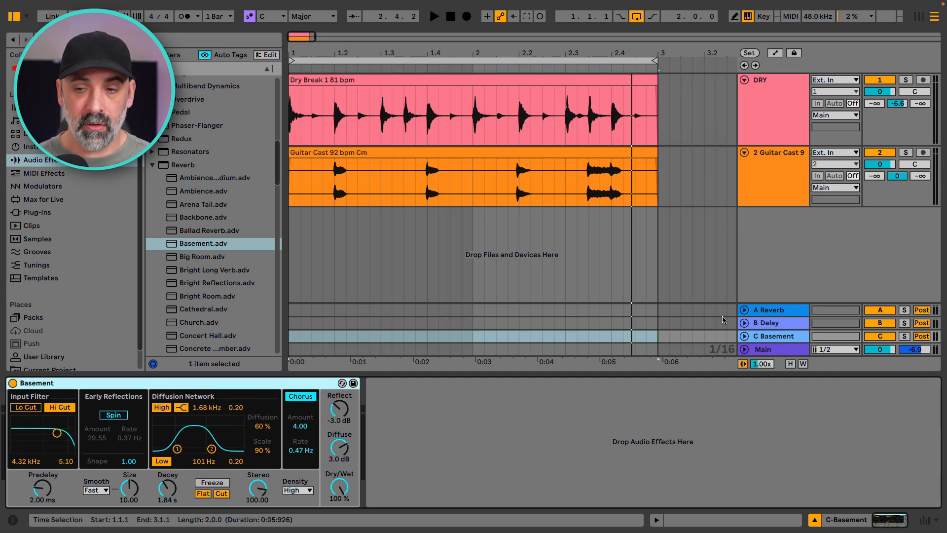
# Solo the guitar track, reset its B Delay send to -∞, raise its C Basement send to 0 dB, and play it.
pyautogui.click(772, 190)
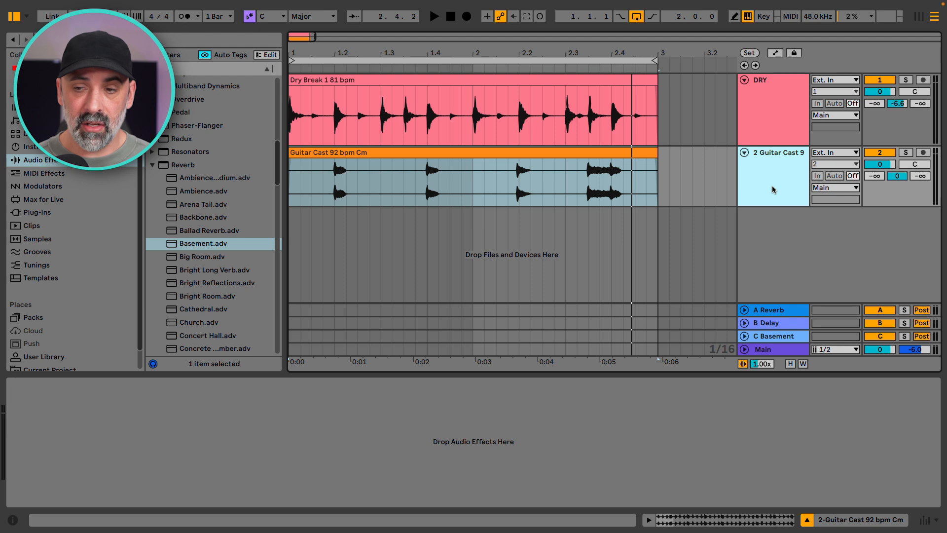
pyautogui.click(906, 153)
pyautogui.doubleClick(899, 176)
pyautogui.moveTo(918, 176); pyautogui.dragTo(918, 123)
pyautogui.press('space')
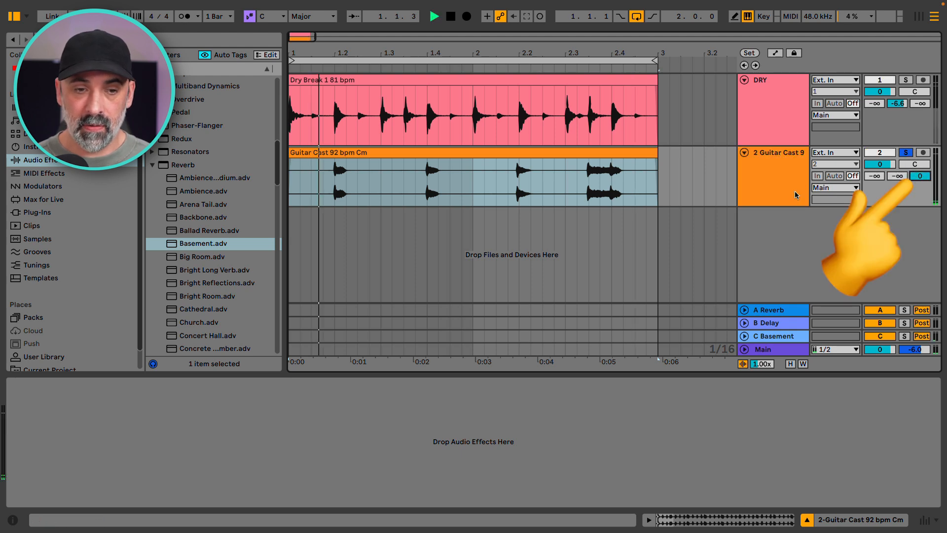
# Expand the C Basement return track and show its Reverb device settings.
pyautogui.click(745, 339)
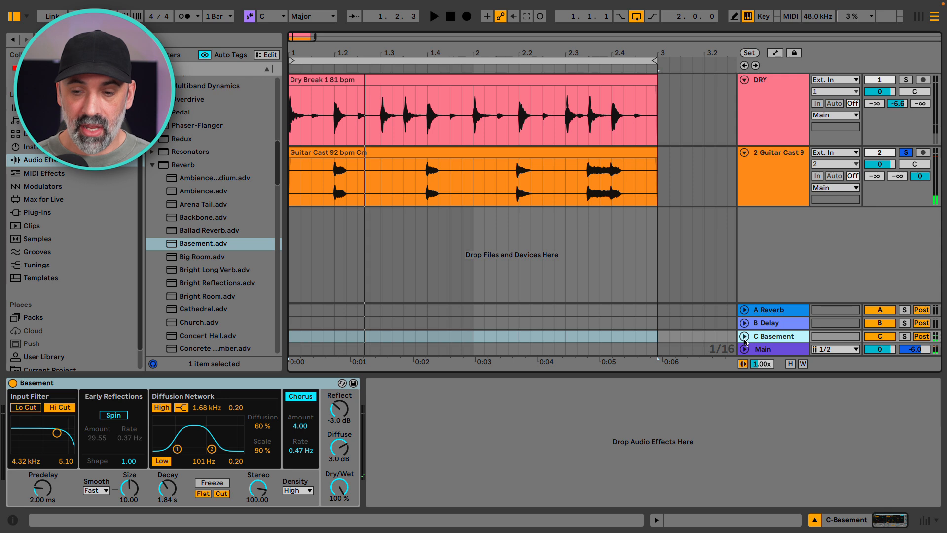
pyautogui.click(744, 338)
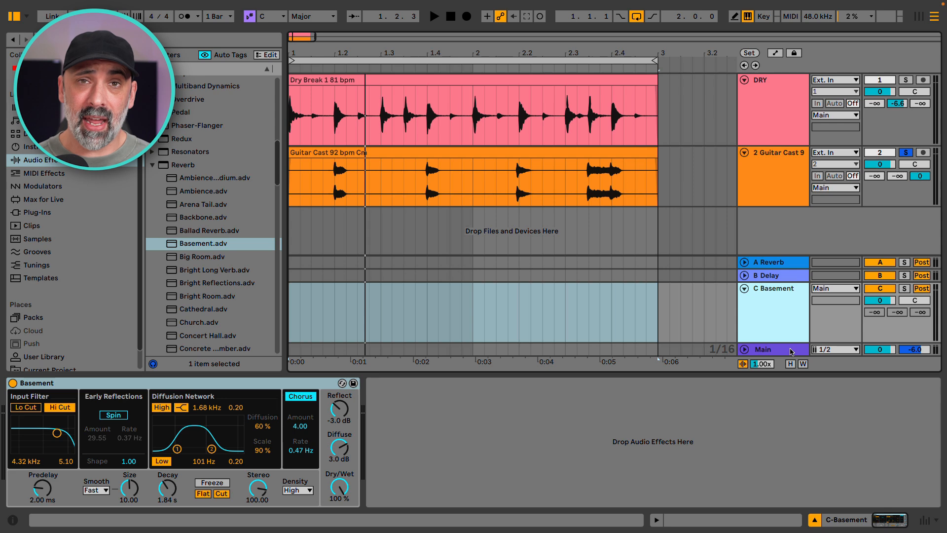
pyautogui.click(768, 187)
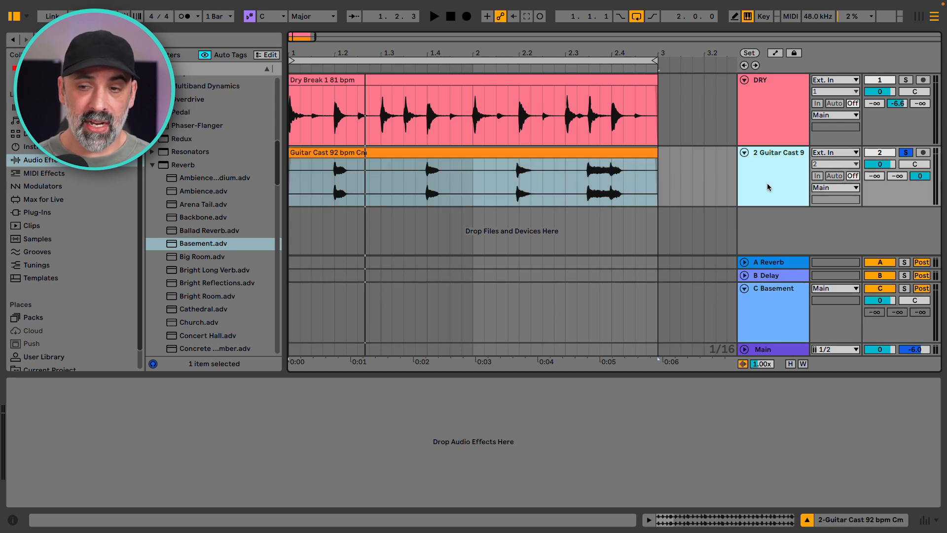
pyautogui.click(776, 316)
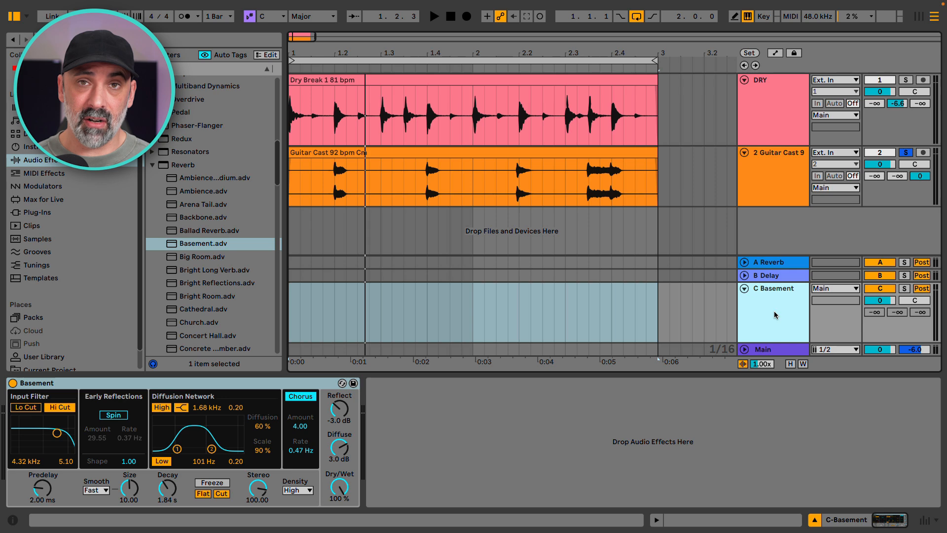